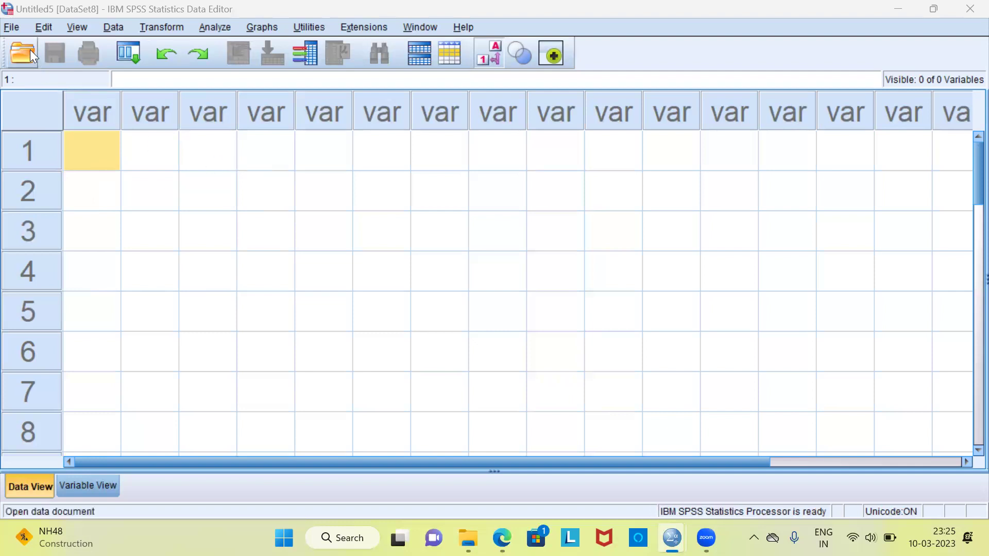
# - Open the recently used data file transposed_3.sav from the Training folder
pyautogui.click(14, 28)
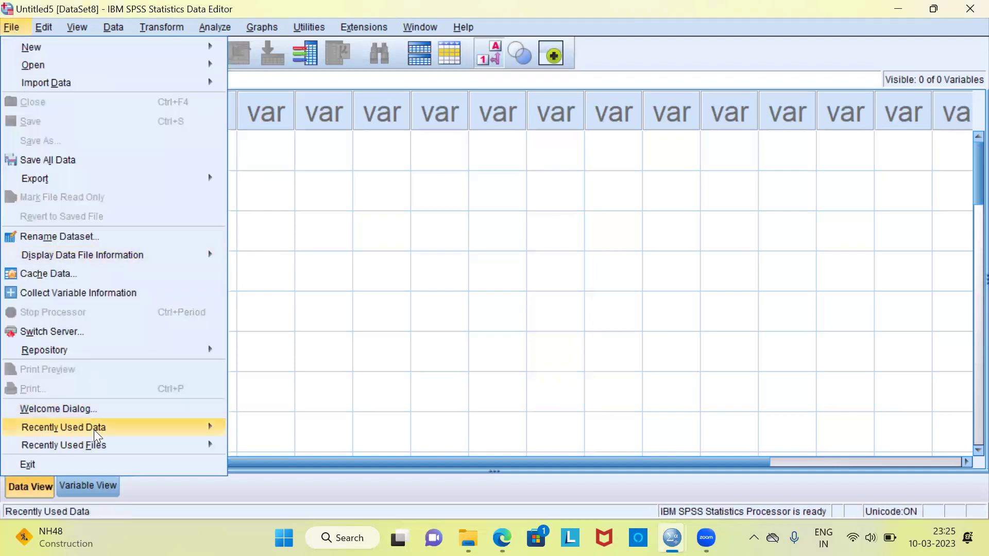
pyautogui.moveTo(94, 429)
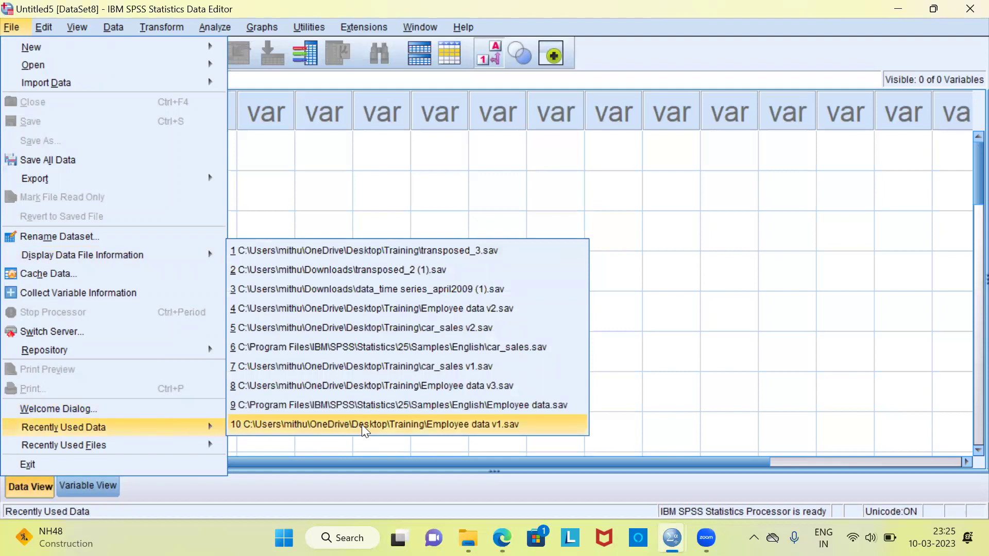
pyautogui.click(431, 250)
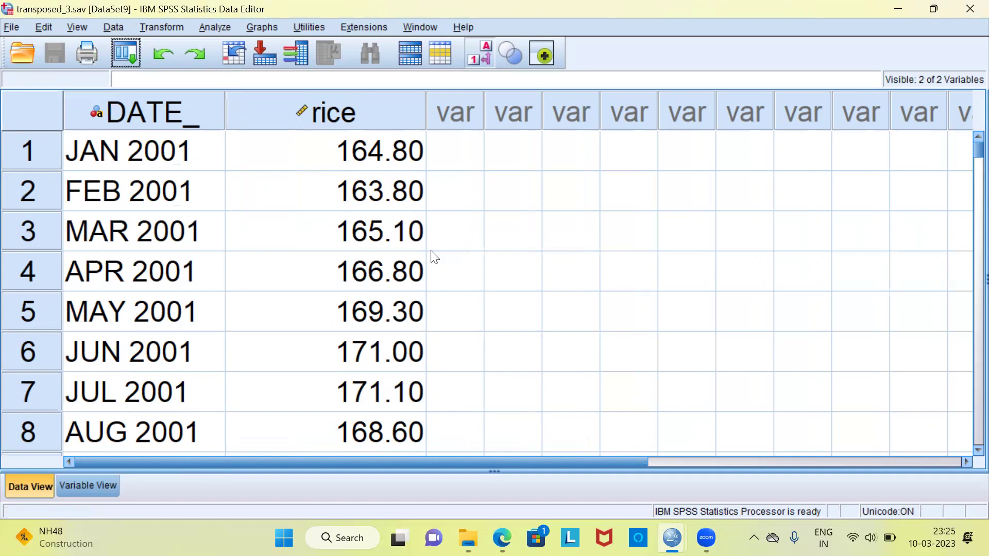
# - Examine the DATE_ and rice columns, checking the monthly cases from the first row to the last
pyautogui.click(180, 127)
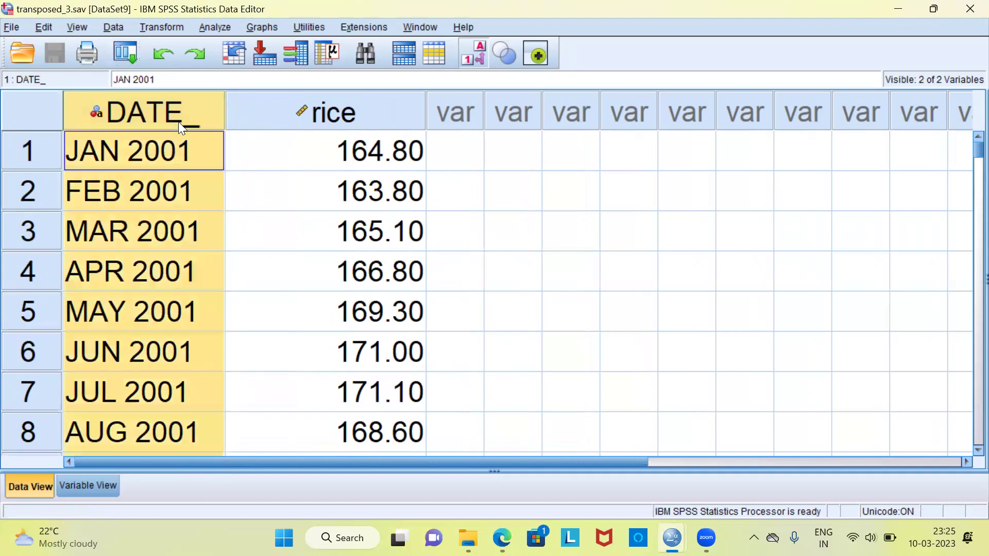
pyautogui.click(294, 111)
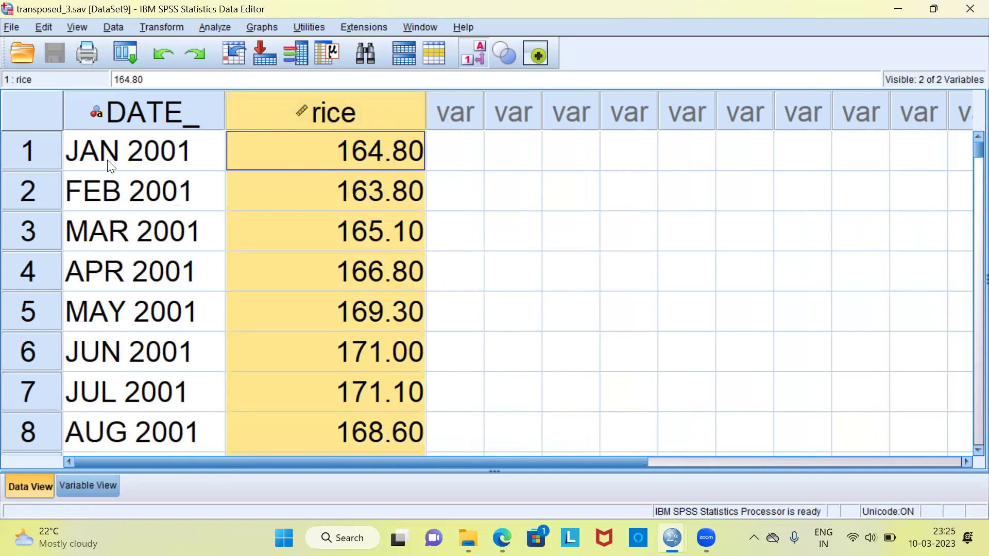
pyautogui.click(42, 158)
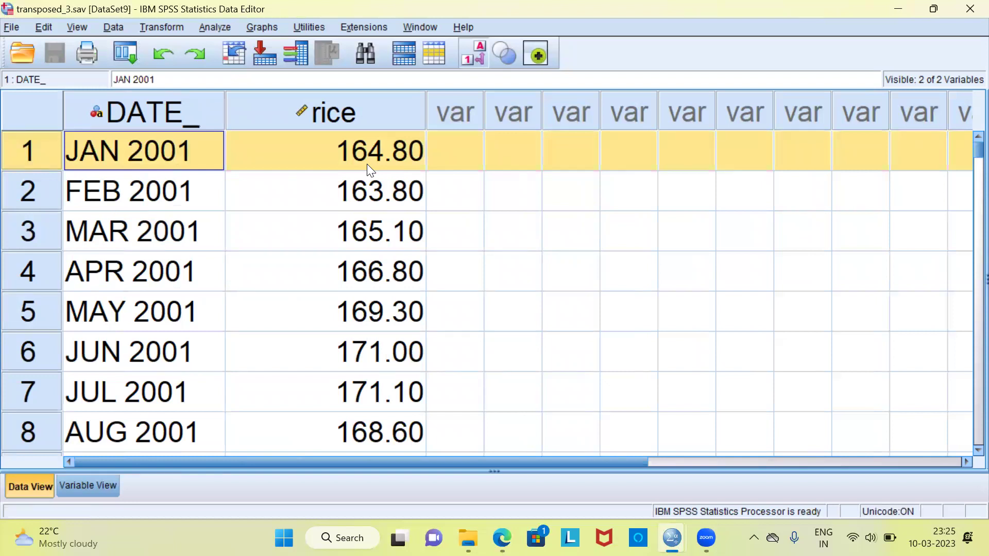
pyautogui.press('Down')
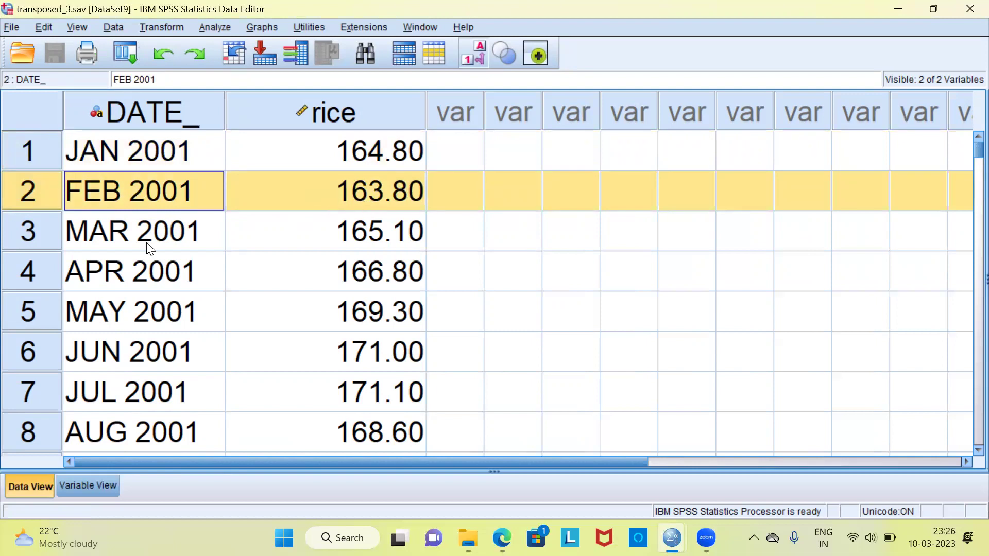
pyautogui.press('Down')
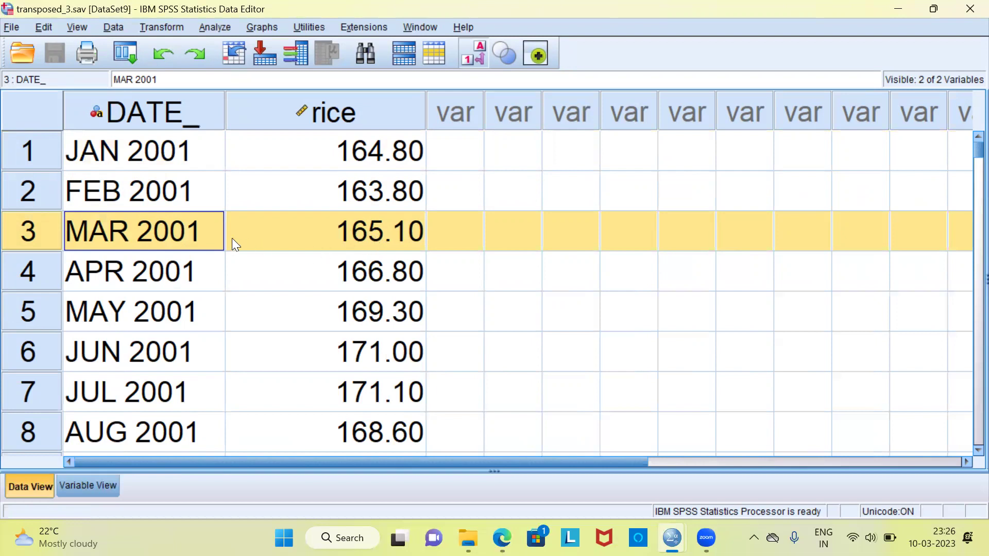
pyautogui.click(202, 234)
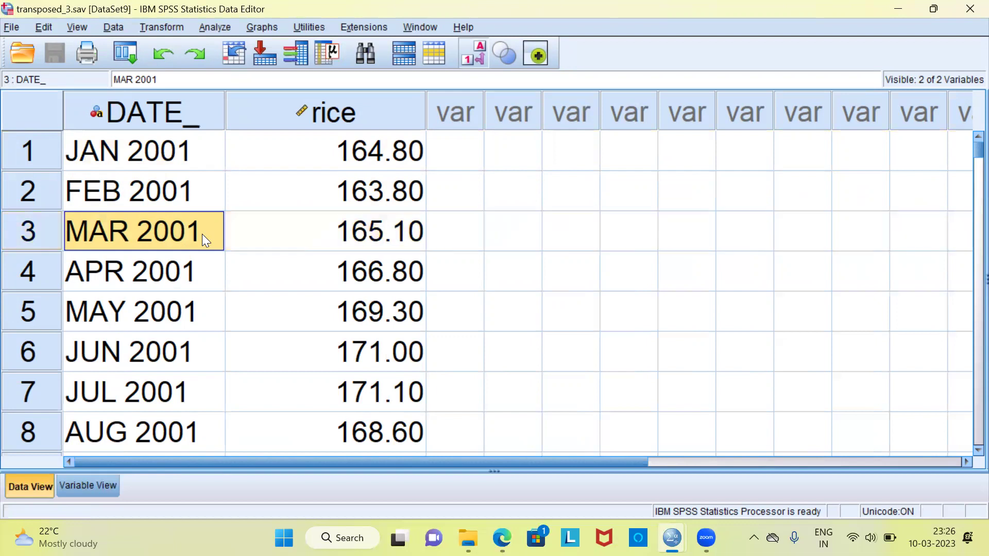
pyautogui.hotkey('ctrl', 'Down')
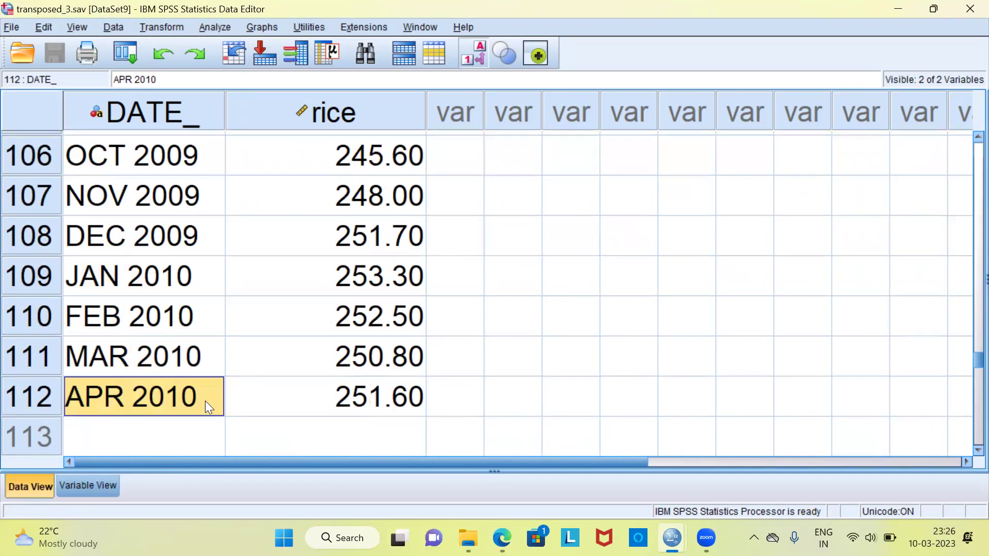
pyautogui.click(348, 412)
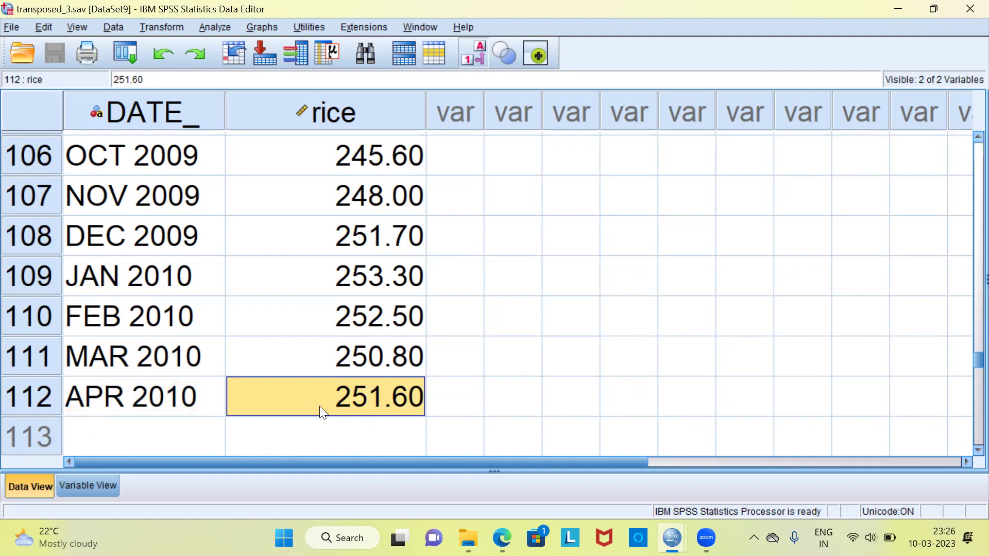
pyautogui.hotkey('ctrl', 'Up')
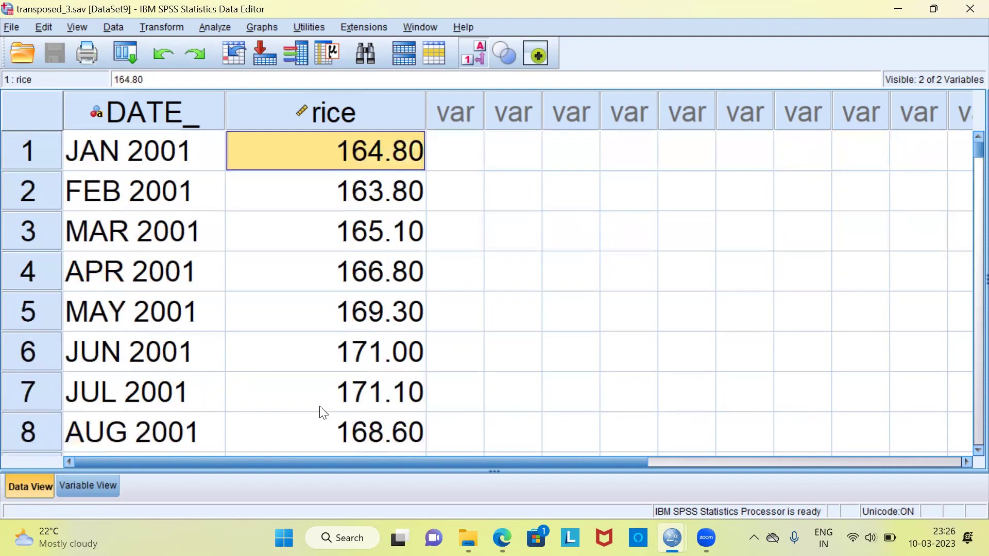
# - Start Create Time Series and add Rice as the variable for the new series
pyautogui.click(390, 115)
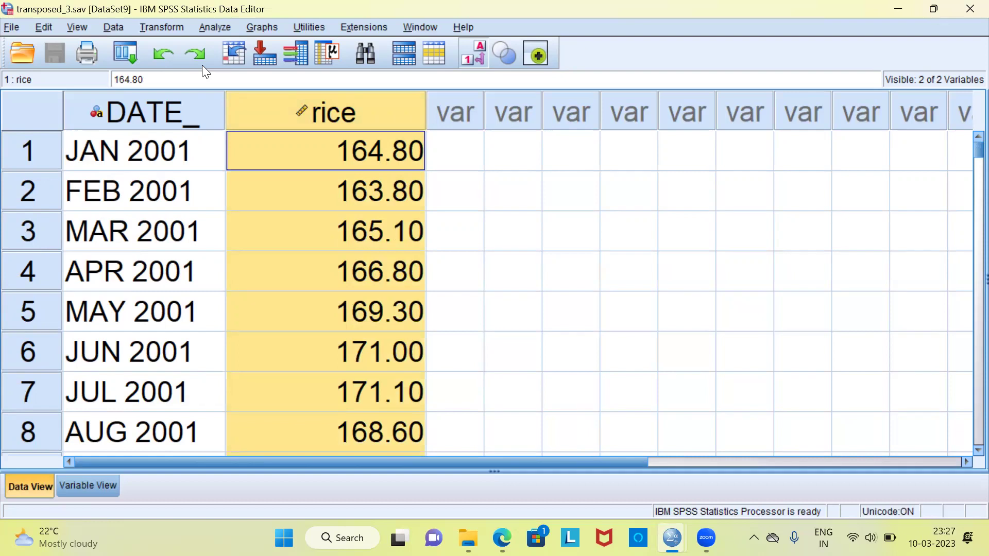
pyautogui.hotkey('alt', 't')
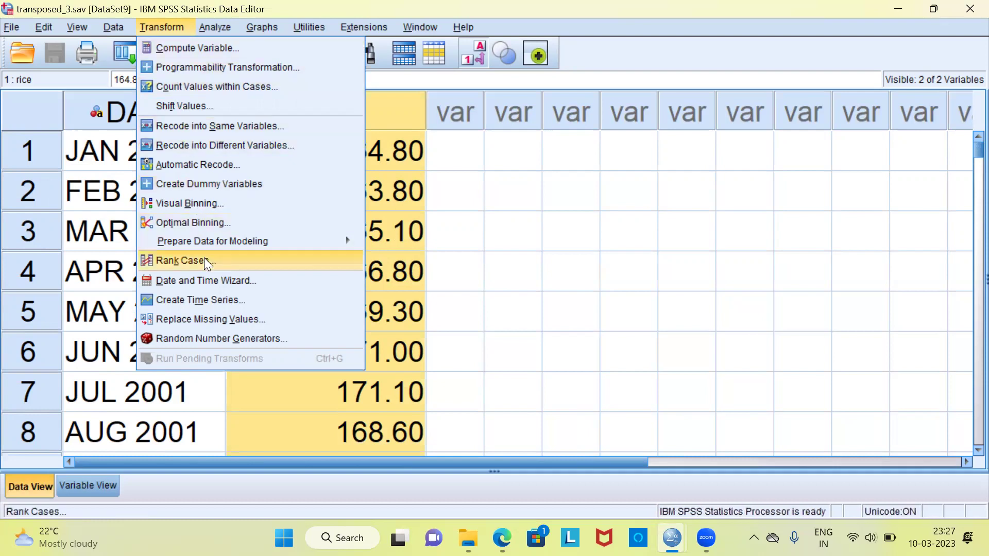
pyautogui.click(261, 302)
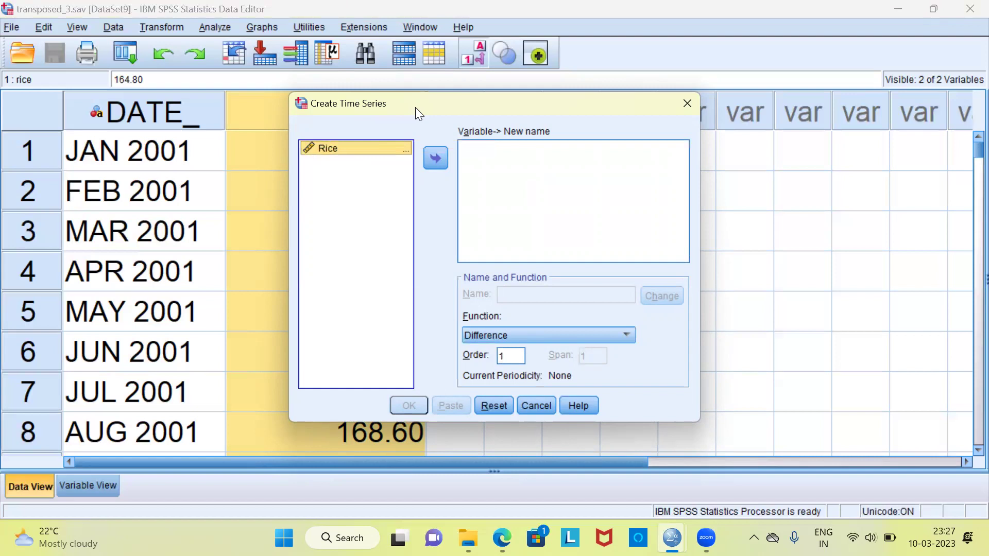
pyautogui.moveTo(415, 107); pyautogui.dragTo(564, 102)
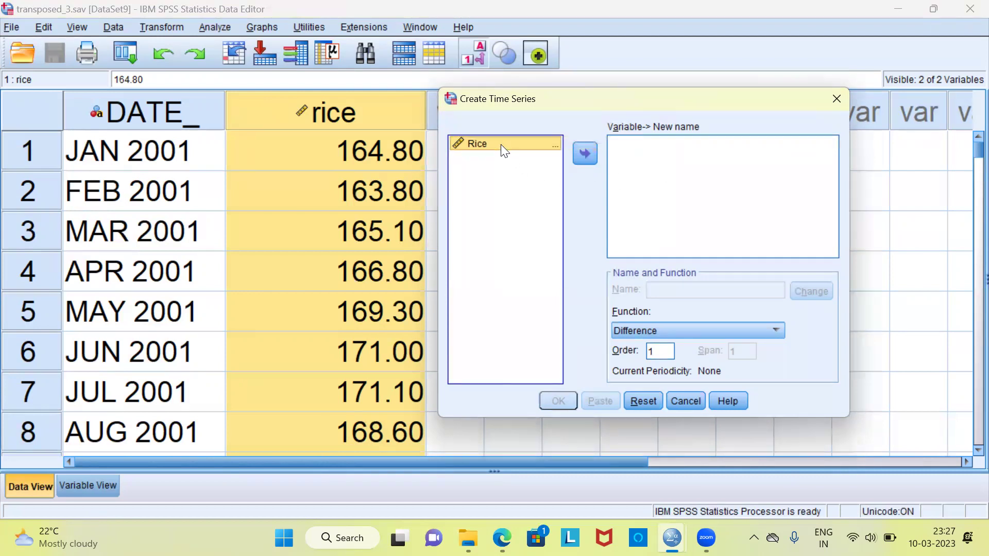
pyautogui.click(583, 159)
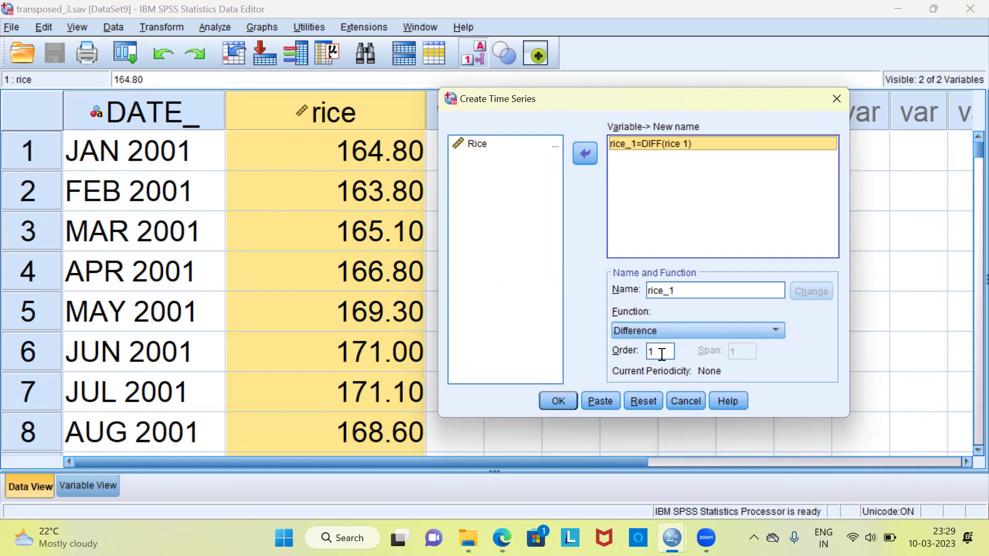
# - Apply the Lag function with order 1 to the rice series and create the new variable
pyautogui.click(776, 332)
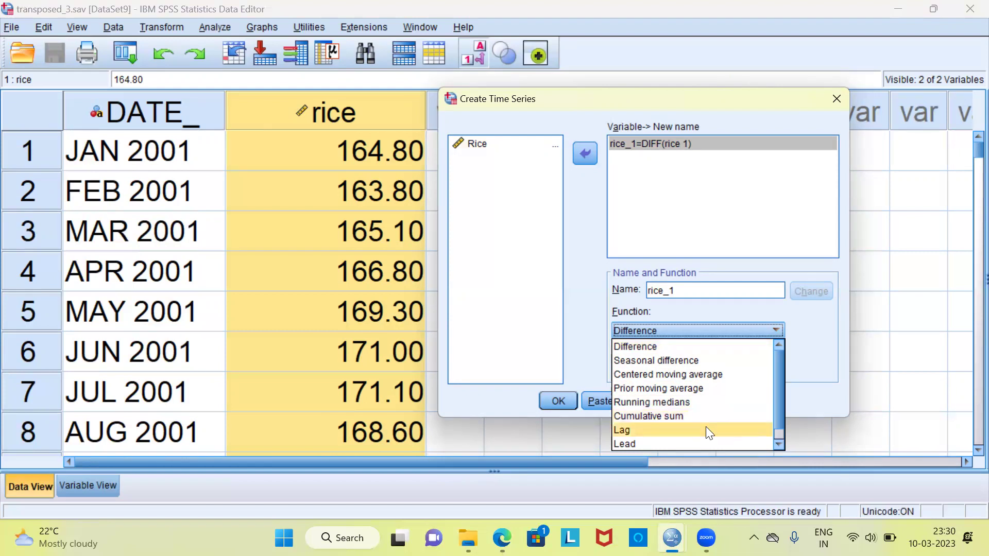
pyautogui.click(777, 441)
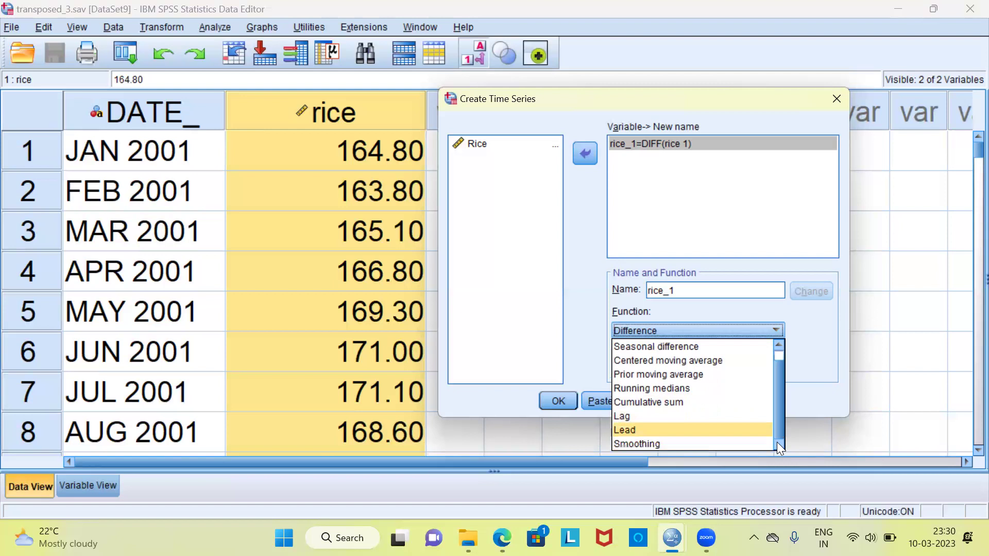
pyautogui.click(674, 417)
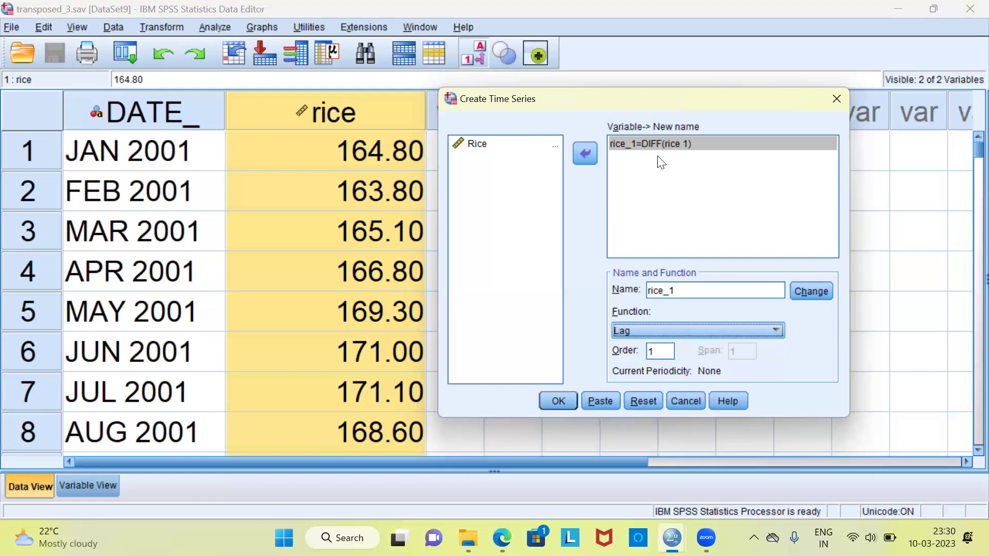
pyautogui.click(819, 297)
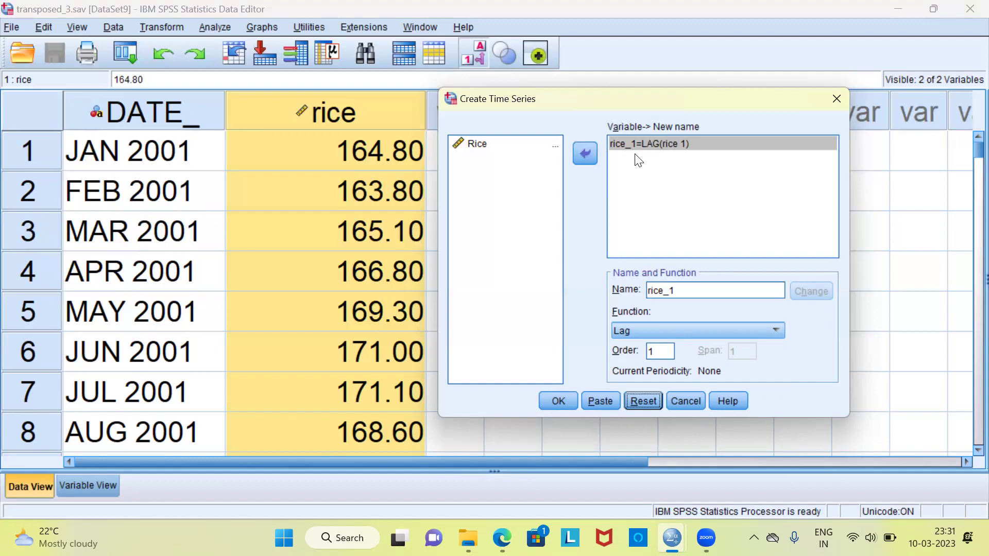
pyautogui.click(656, 353)
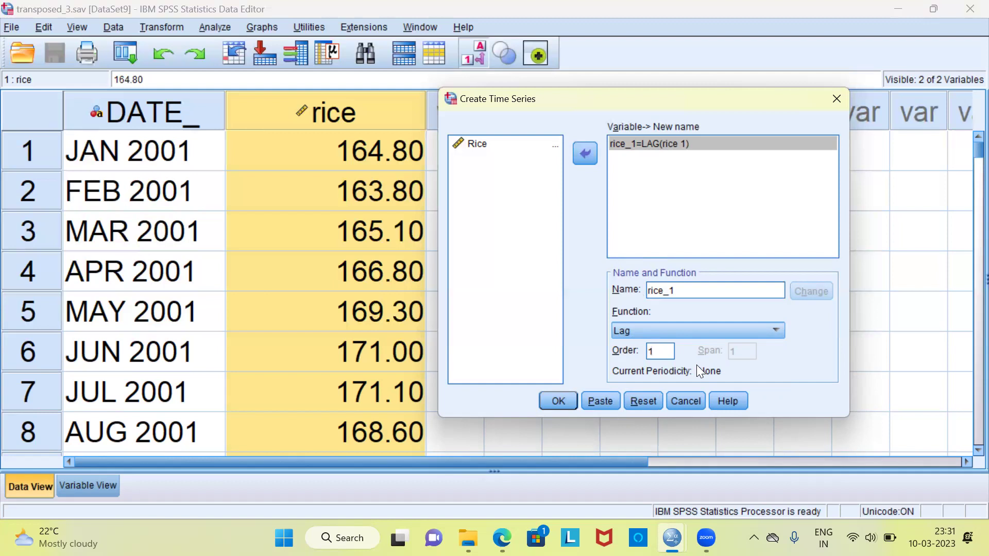
pyautogui.click(558, 401)
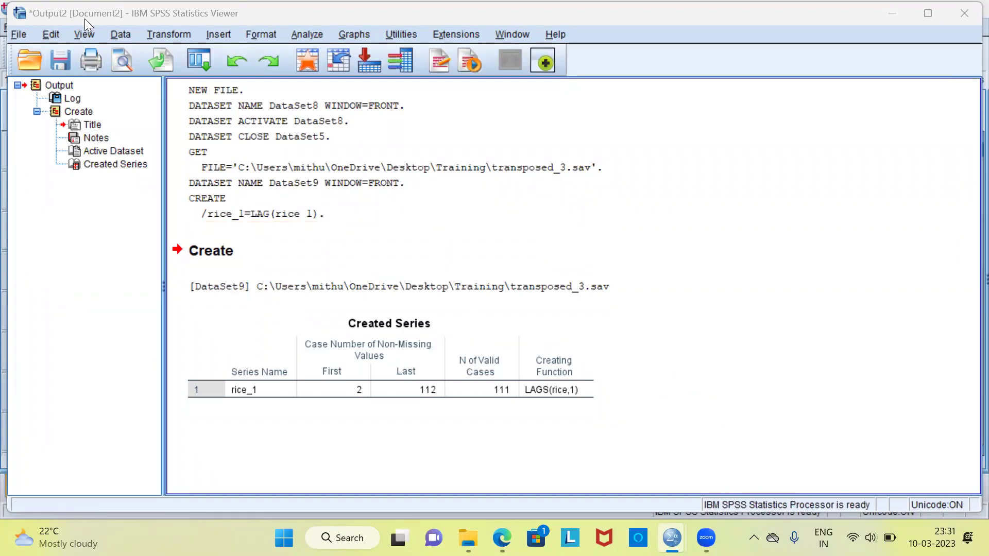
# - Review the Created Series table in the output, including its non-missing case range and valid cases
pyautogui.click(249, 358)
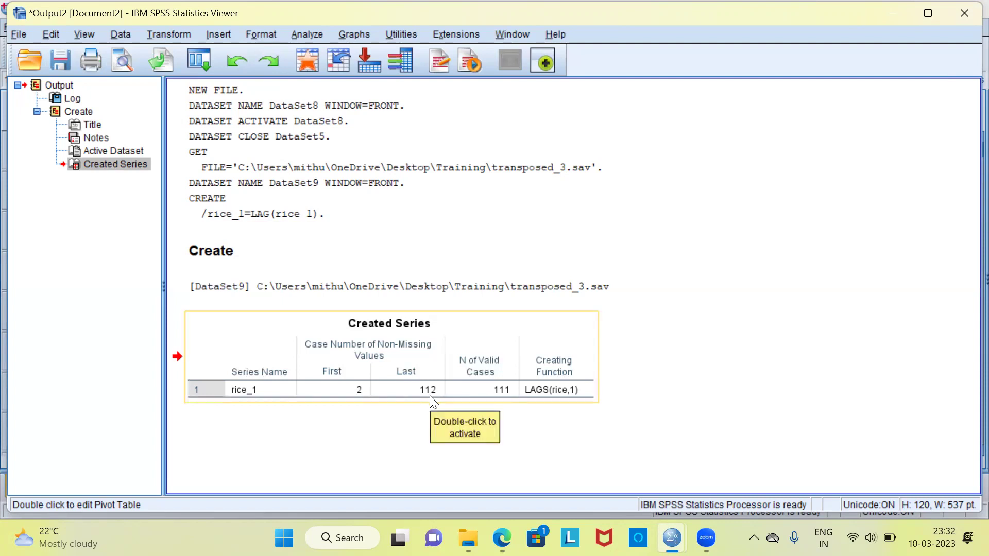
pyautogui.click(478, 396)
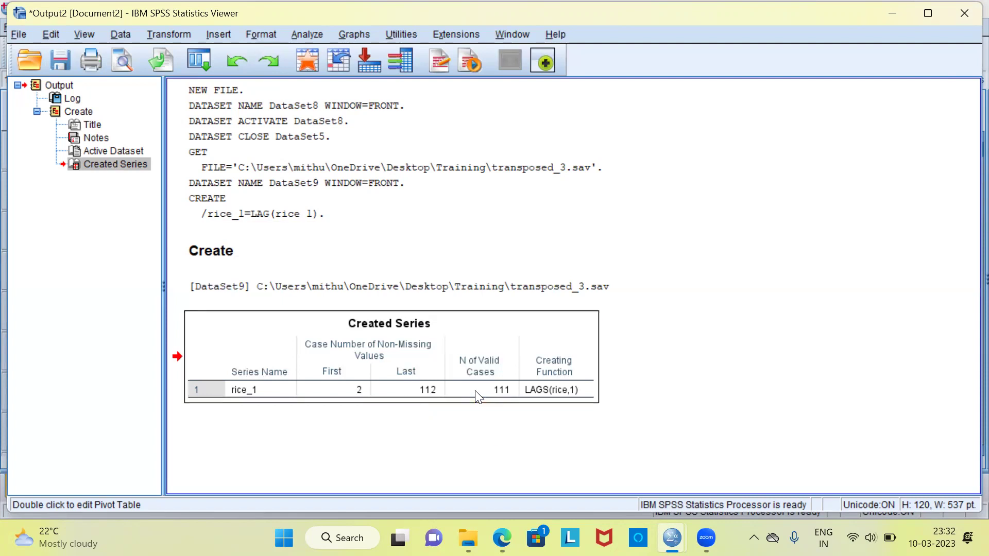
pyautogui.click(503, 403)
# - Return to the transposed_3.sav data and compare the lagged column's first three rows with the original rice values
pyautogui.moveTo(671, 537)
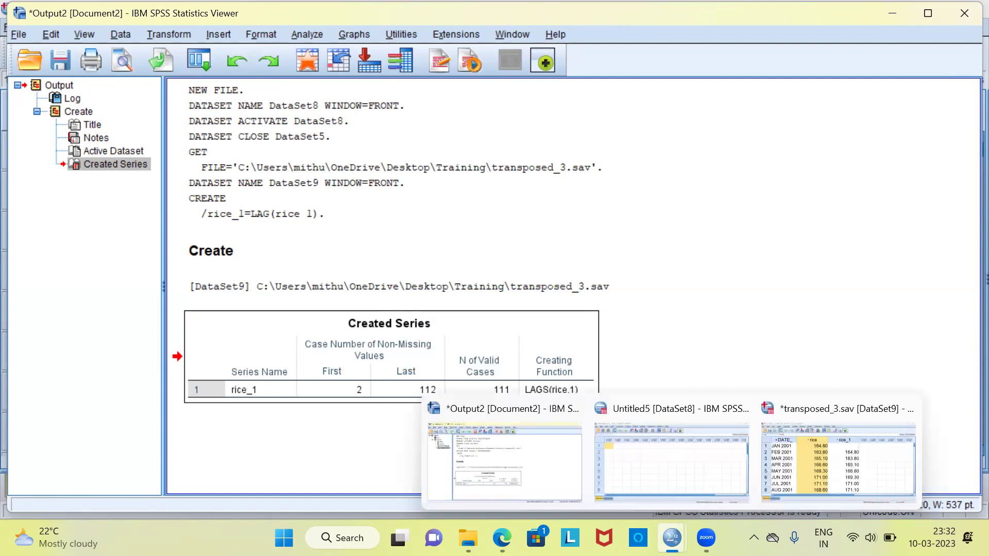
pyautogui.click(824, 460)
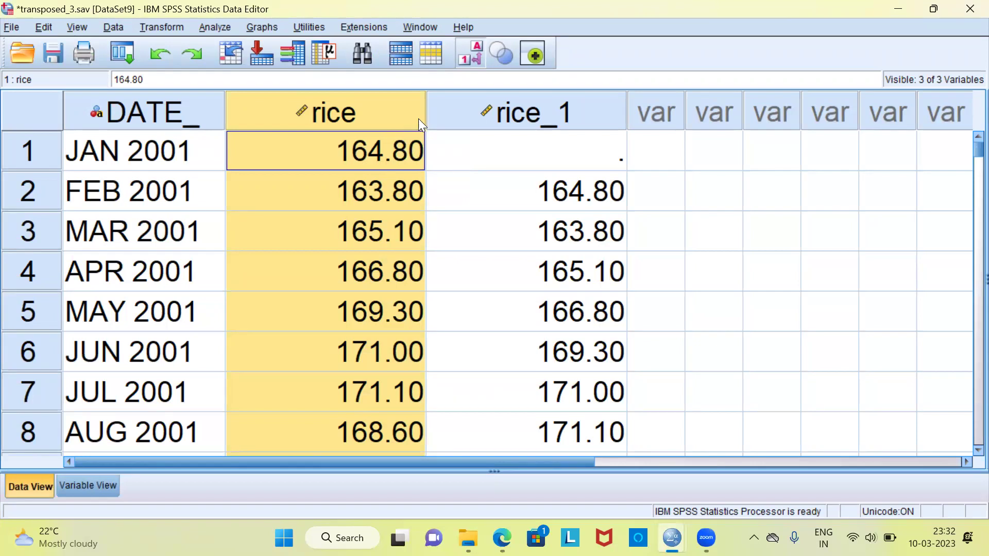
pyautogui.click(590, 111)
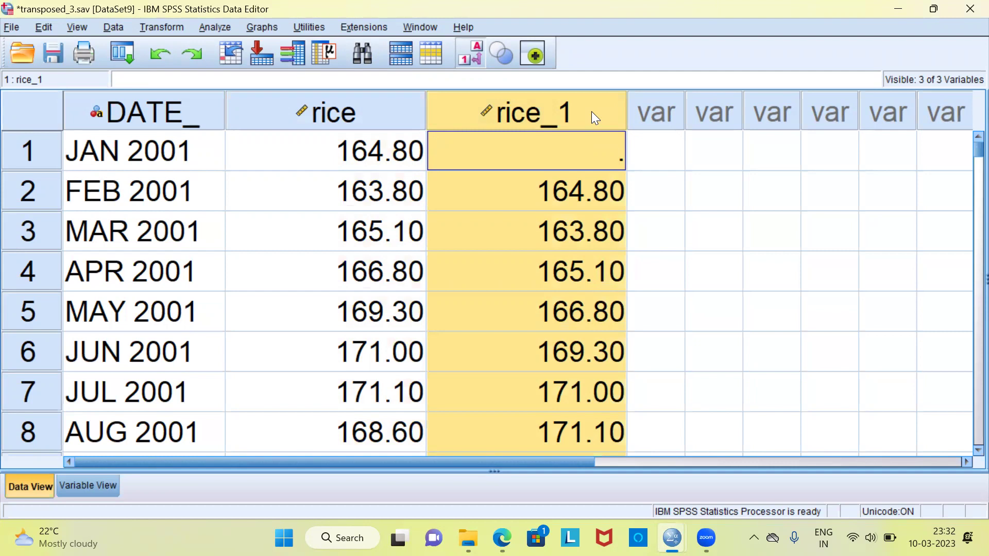
pyautogui.click(571, 163)
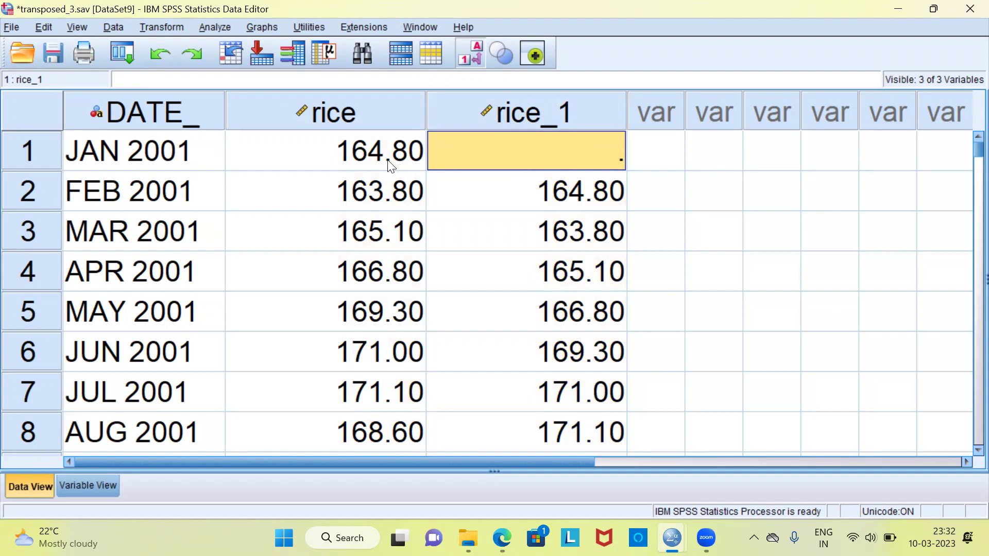
pyautogui.click(535, 208)
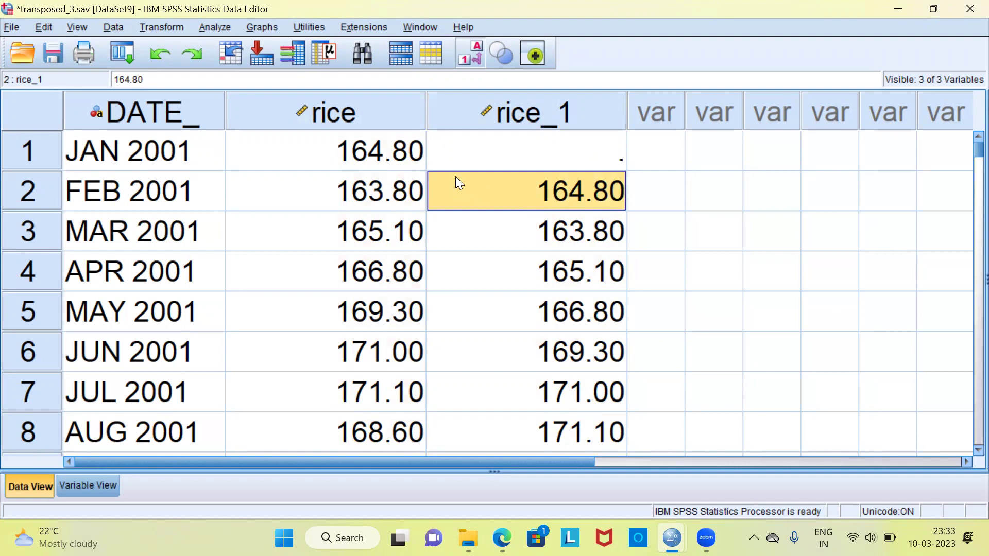
pyautogui.click(402, 162)
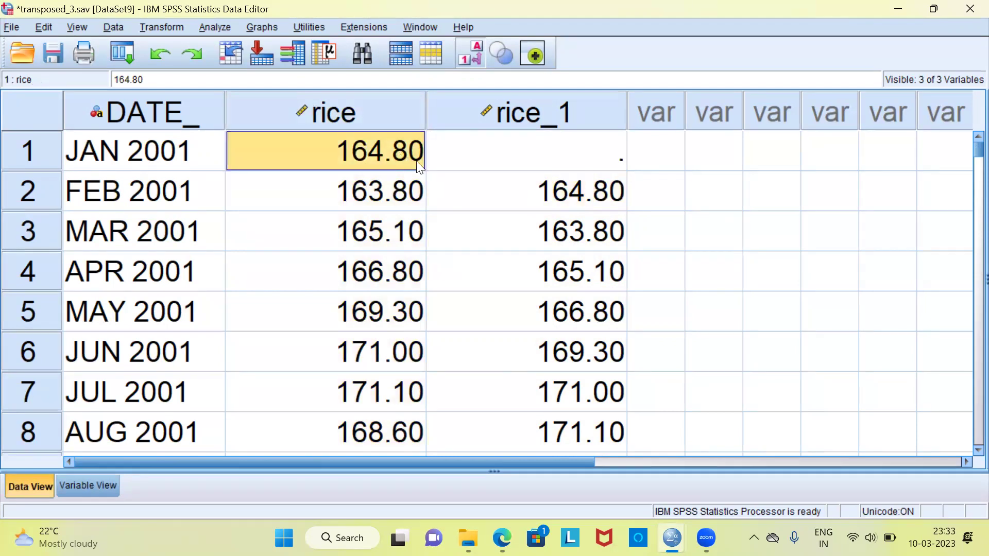
pyautogui.click(559, 207)
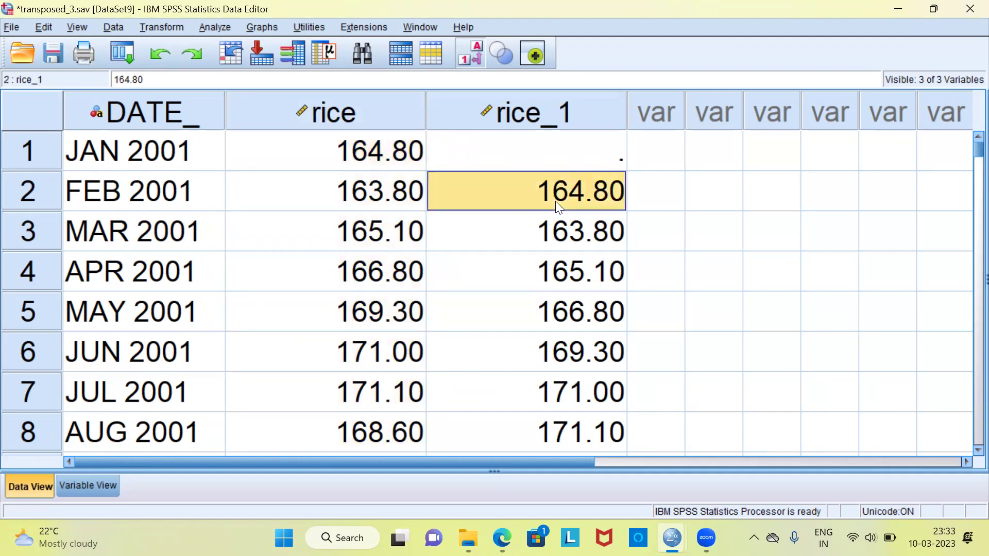
pyautogui.click(559, 235)
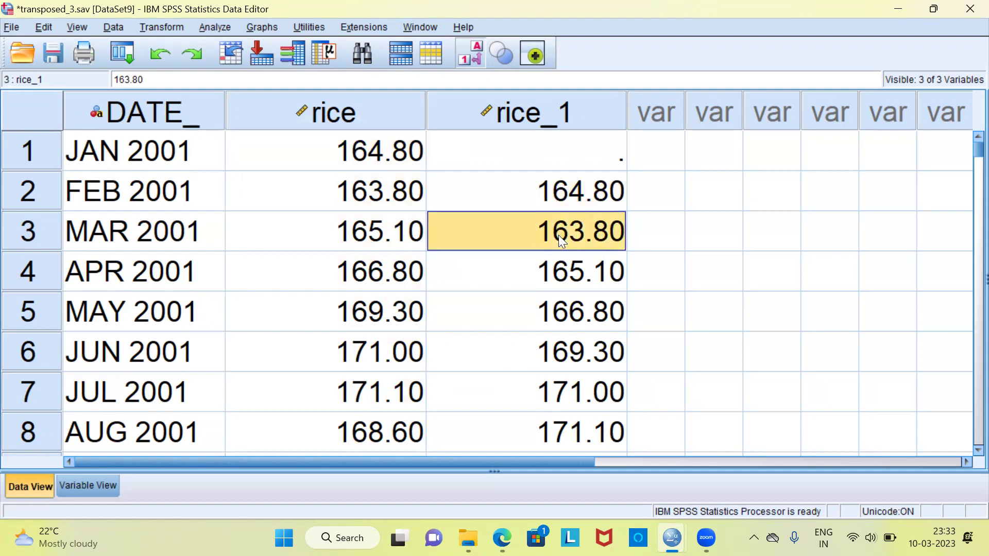
pyautogui.click(196, 235)
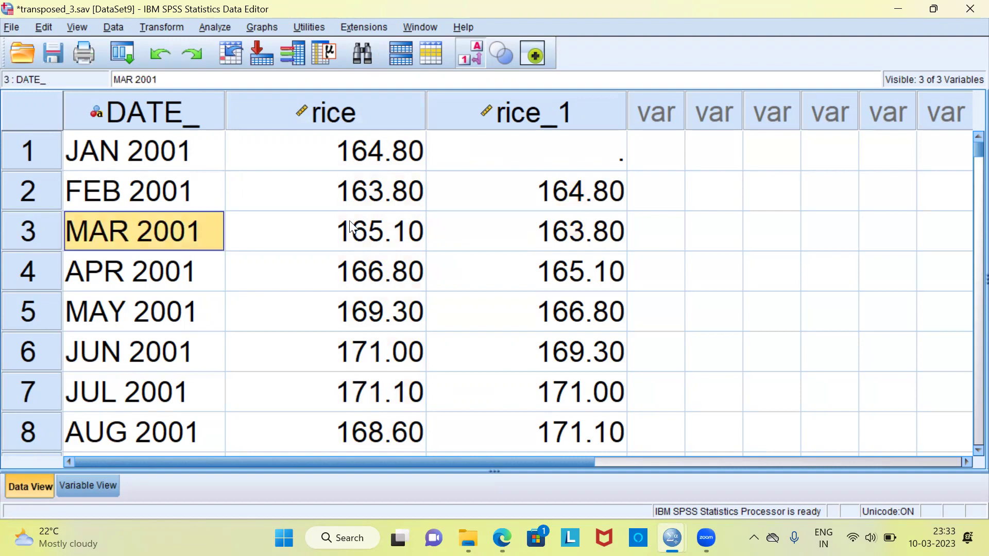
pyautogui.click(563, 237)
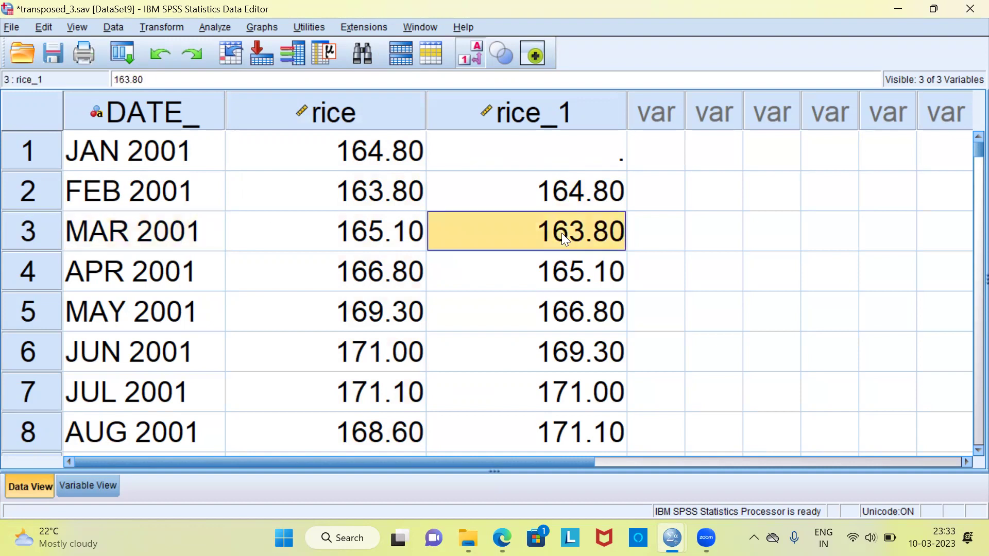
# - Compare the lagged rice_1 values from March and April 2001 with the original rice values, row by row and as whole columns
pyautogui.click(411, 192)
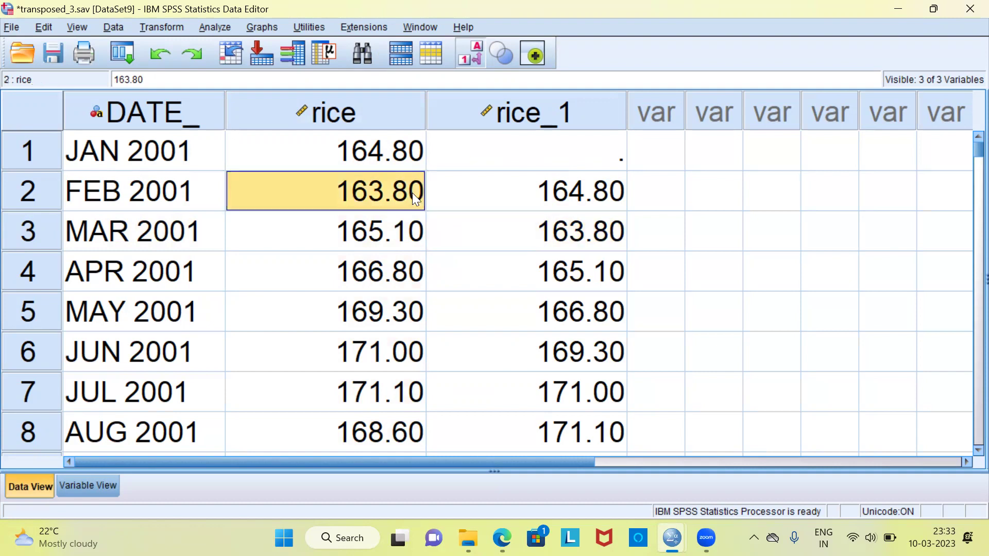
pyautogui.click(574, 237)
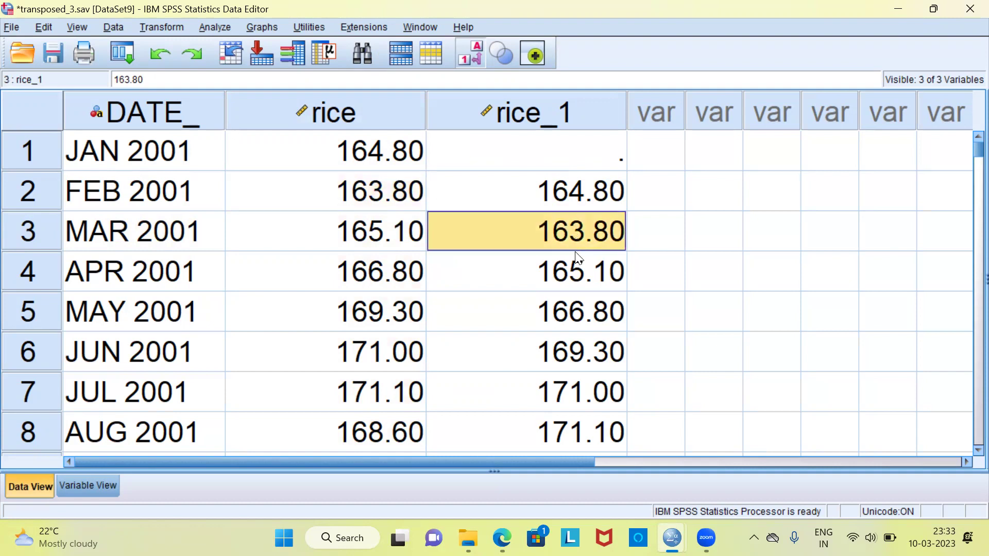
pyautogui.click(575, 284)
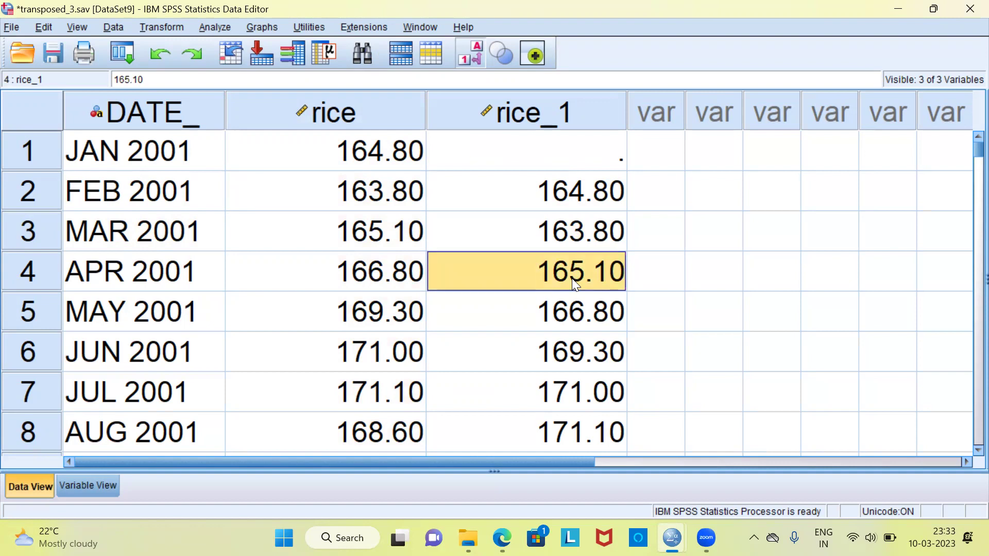
pyautogui.click(574, 114)
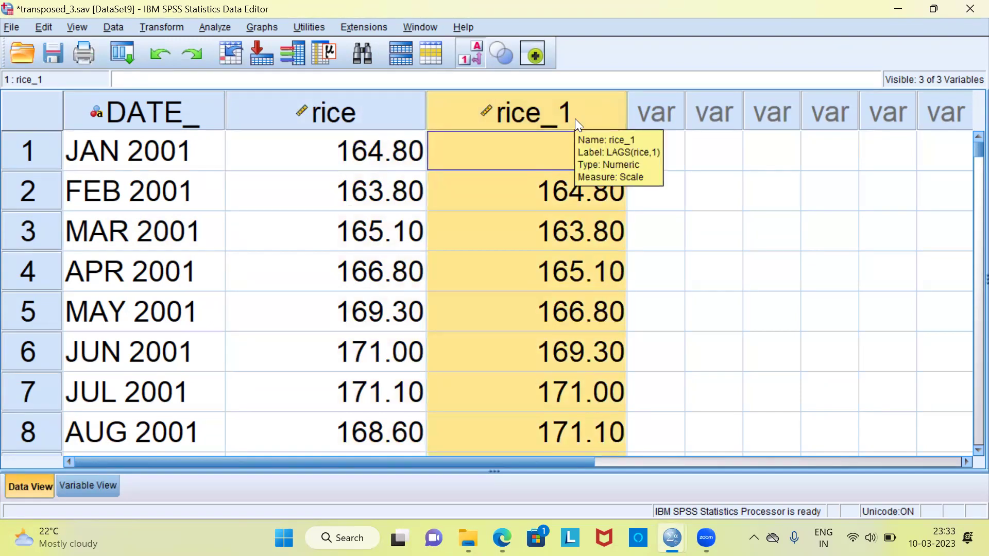
pyautogui.click(392, 117)
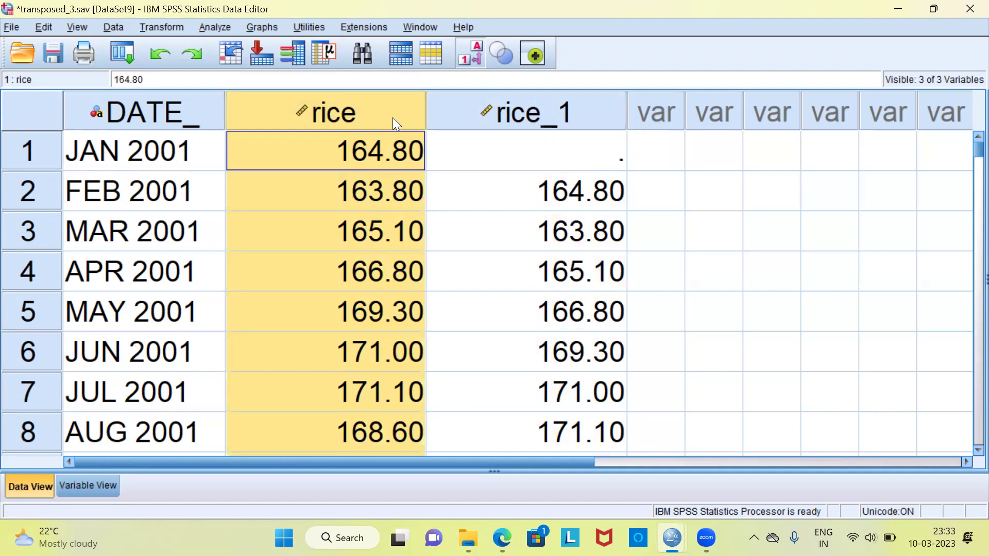
pyautogui.click(603, 113)
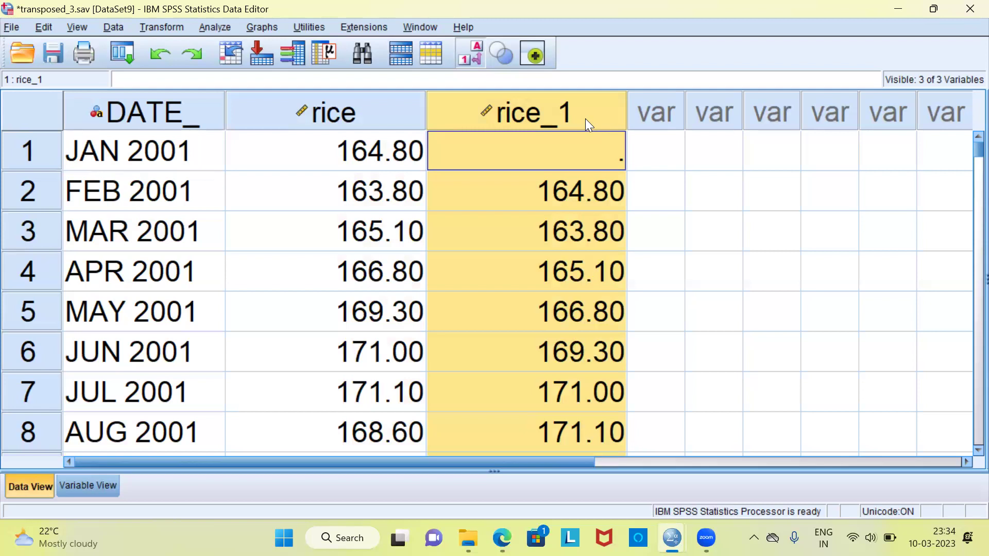
pyautogui.moveTo(585, 119)
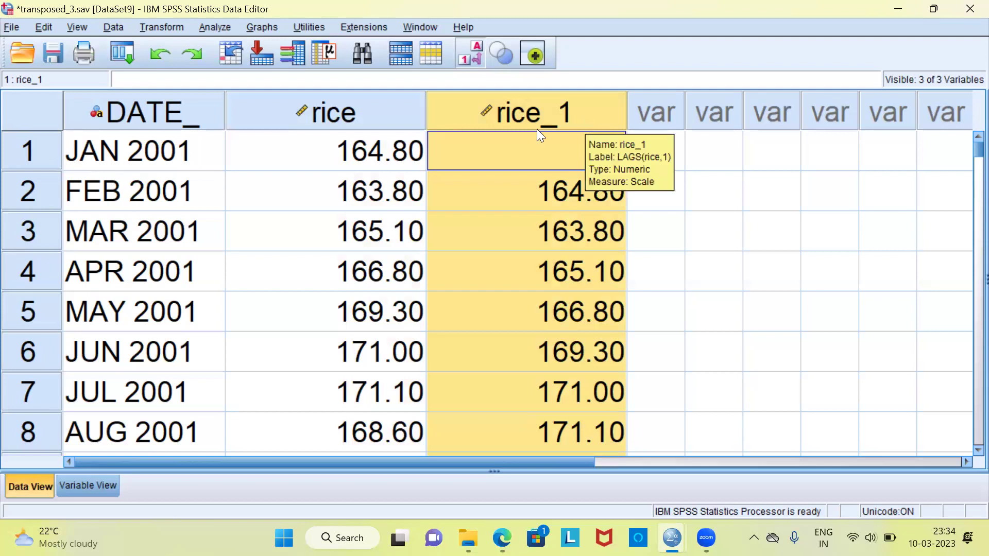
pyautogui.click(396, 114)
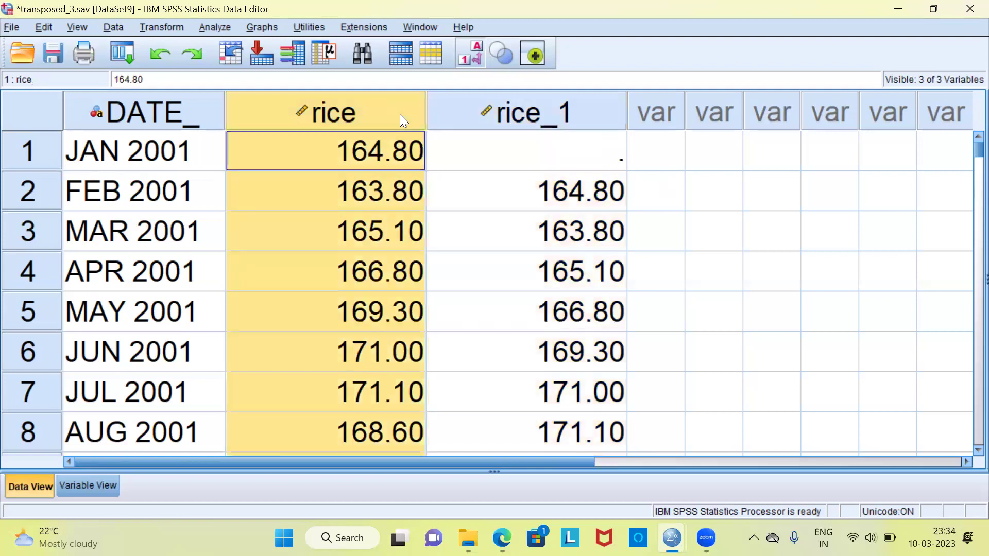
pyautogui.click(609, 123)
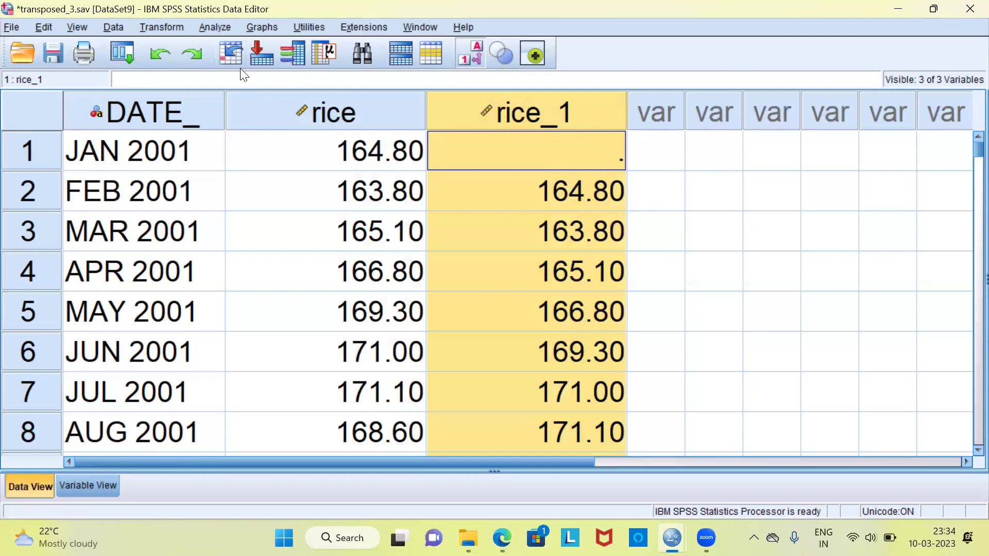
# - Add Rice to Create Time Series as a second new series and apply the Lag function to it
pyautogui.hotkey('alt', 't')
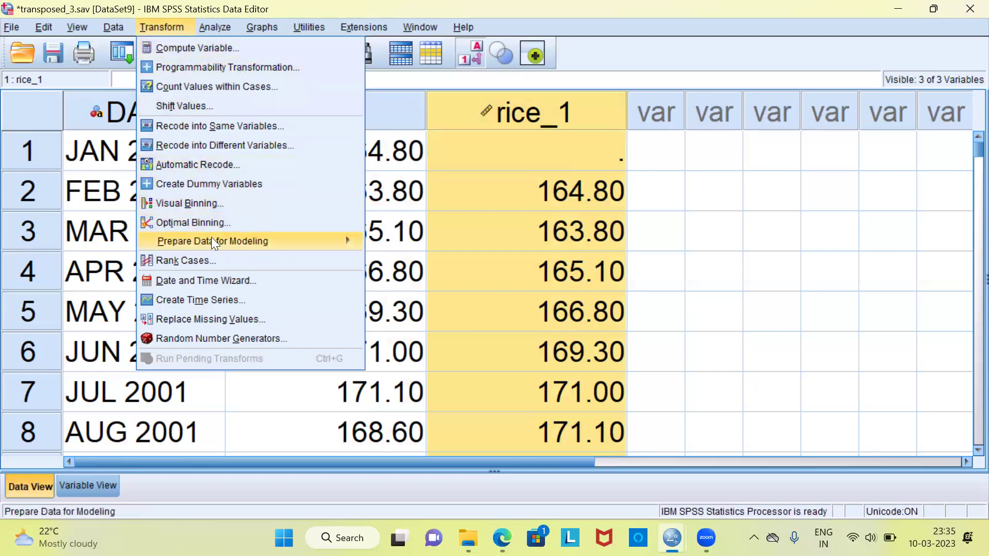
pyautogui.click(266, 299)
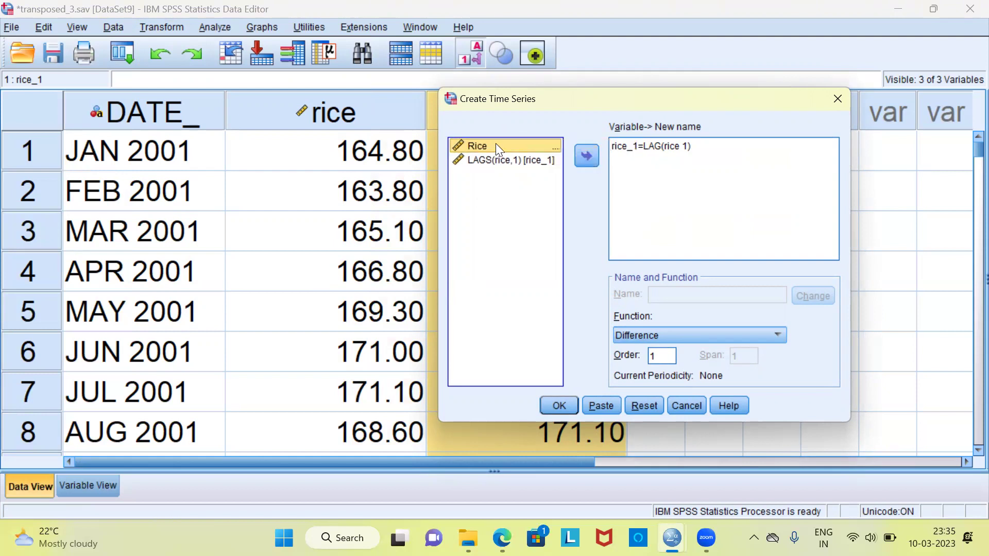
pyautogui.click(802, 58)
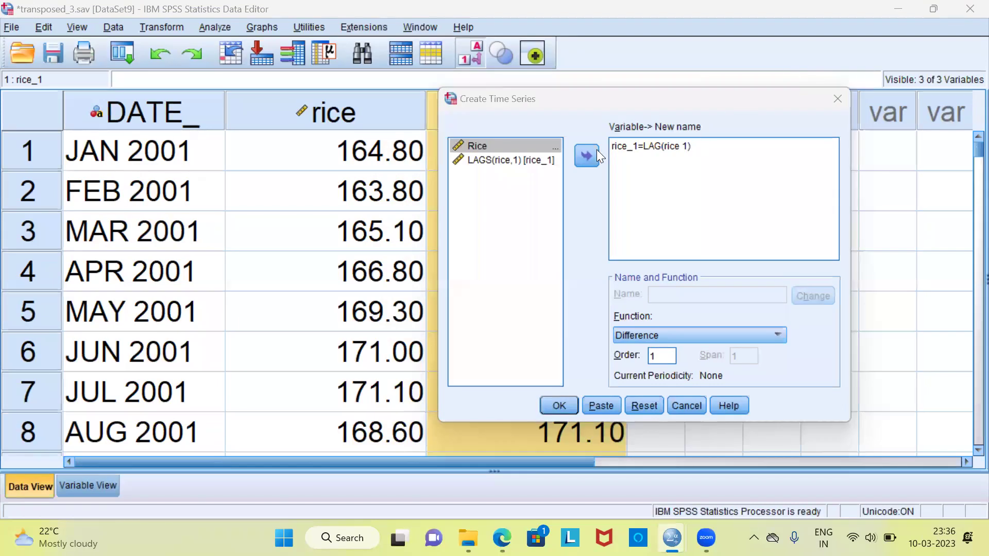
pyautogui.click(498, 144)
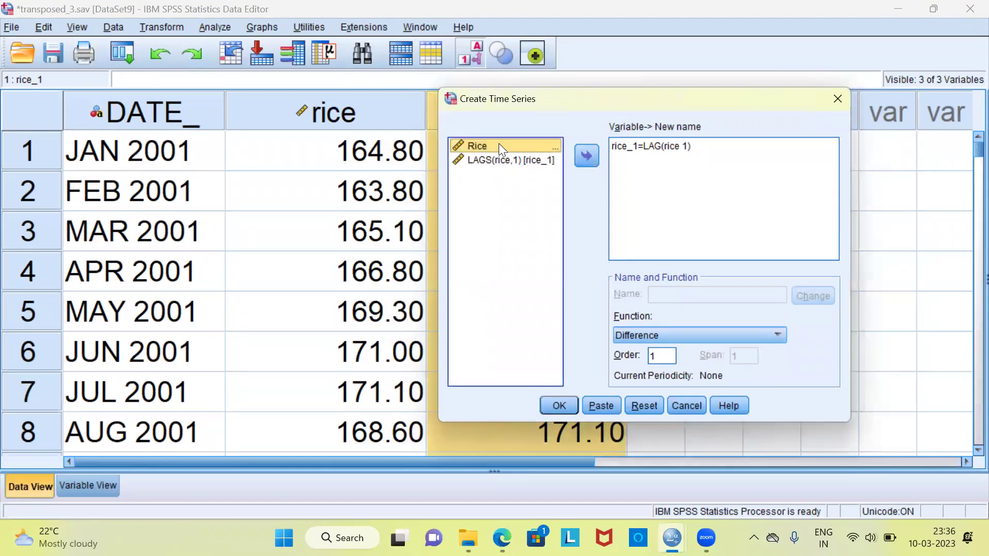
pyautogui.click(587, 158)
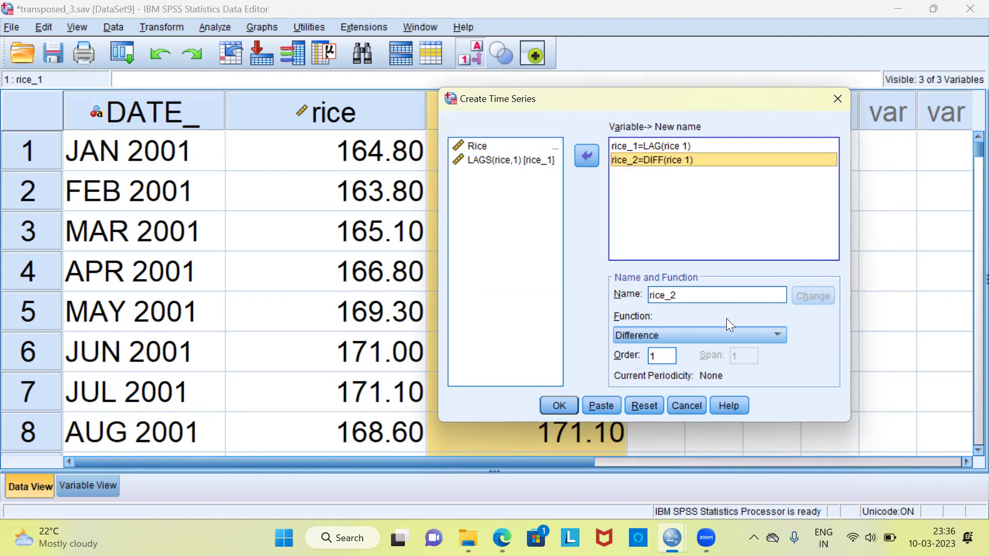
pyautogui.click(777, 336)
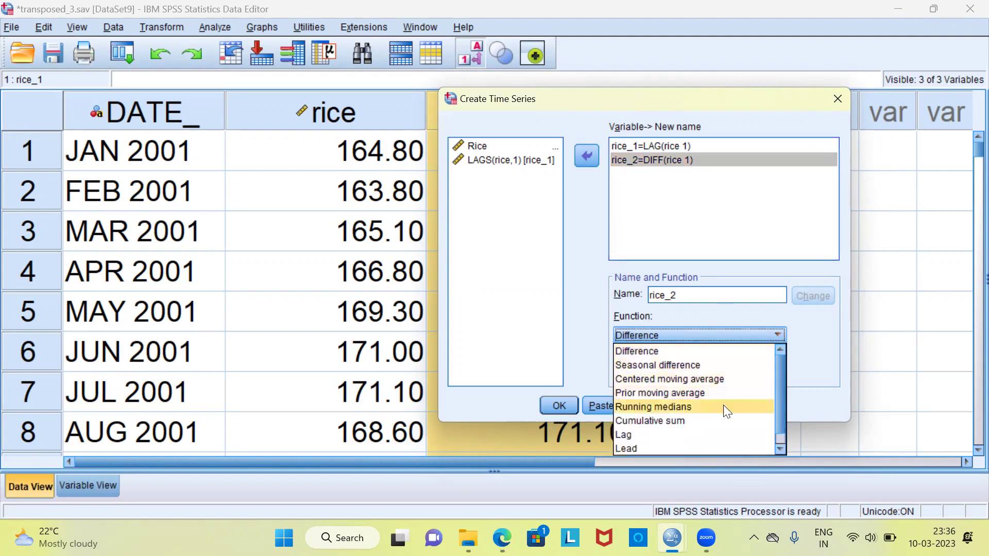
pyautogui.click(712, 435)
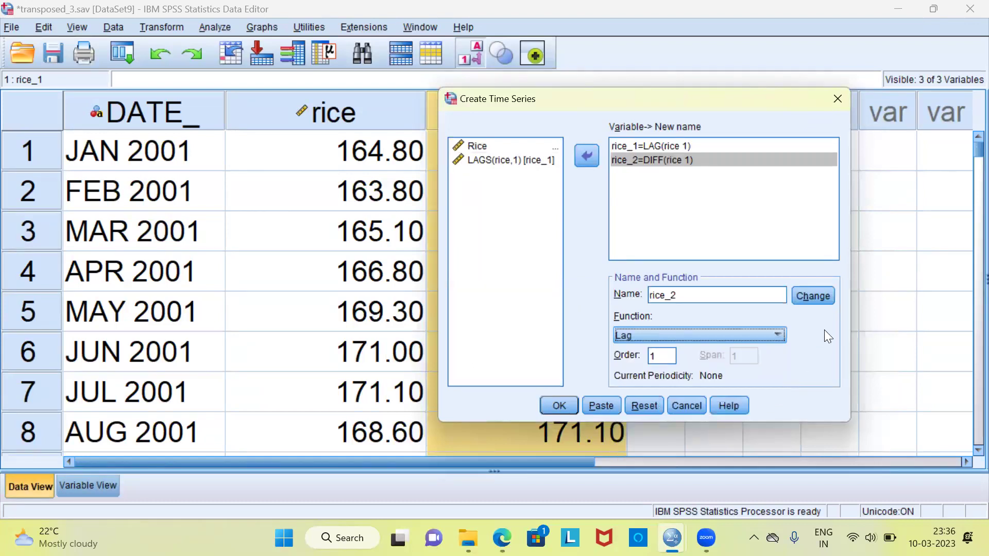
pyautogui.click(814, 296)
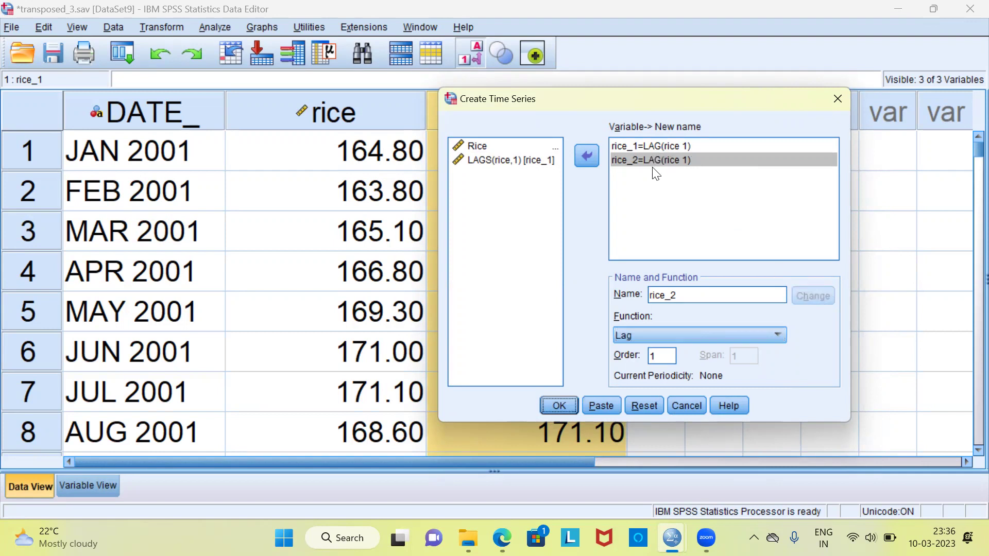
# - Set the order of the rice_2 lag to 2 and apply the change
pyautogui.click(684, 164)
pyautogui.click(670, 353)
pyautogui.write('2')
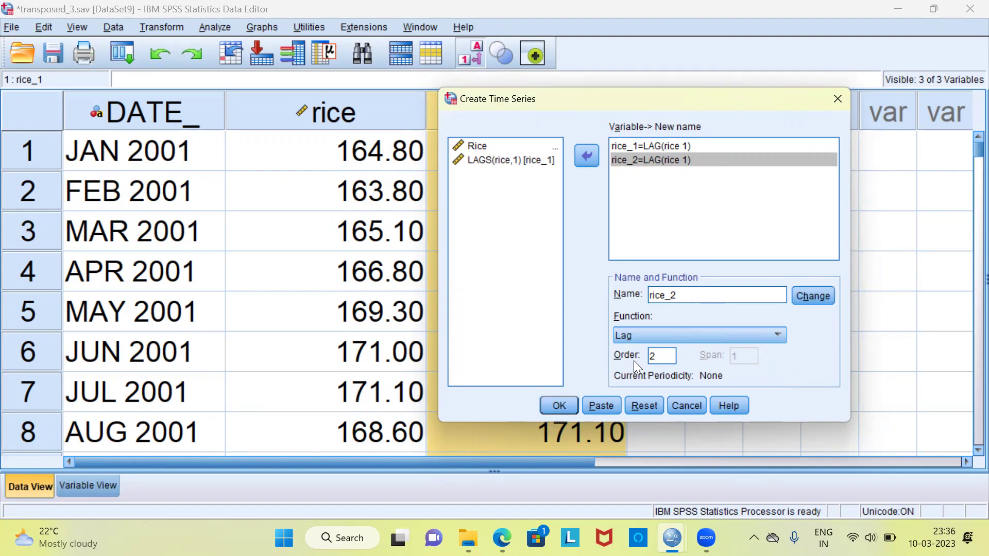
pyautogui.click(816, 297)
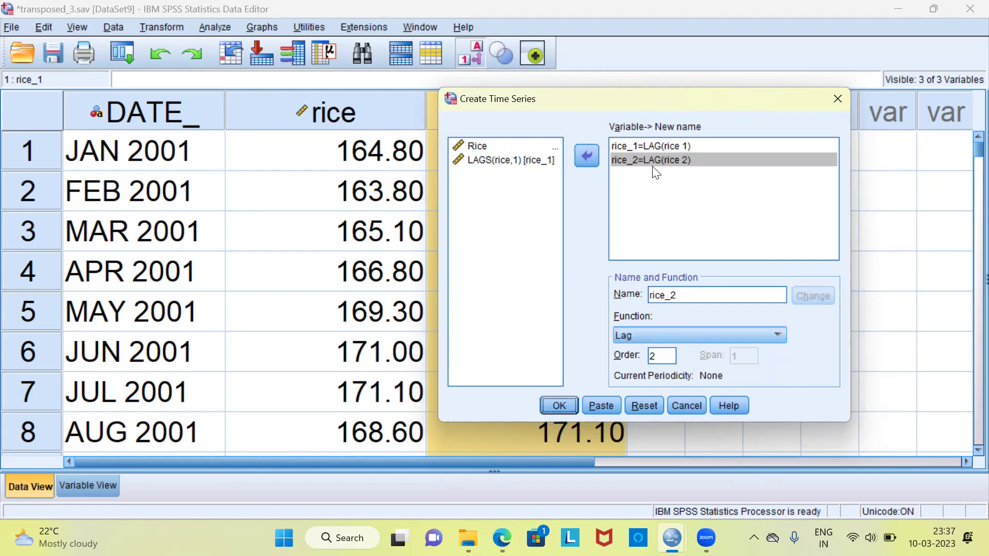
pyautogui.click(682, 164)
# - Add Rice as a third new series with the Lag function and set its order to 3
pyautogui.click(477, 146)
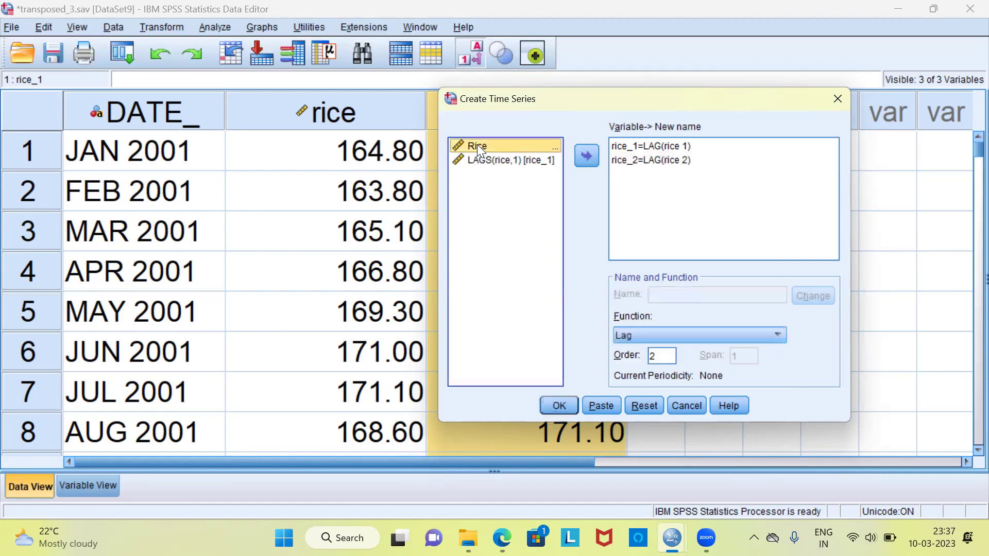
pyautogui.click(585, 162)
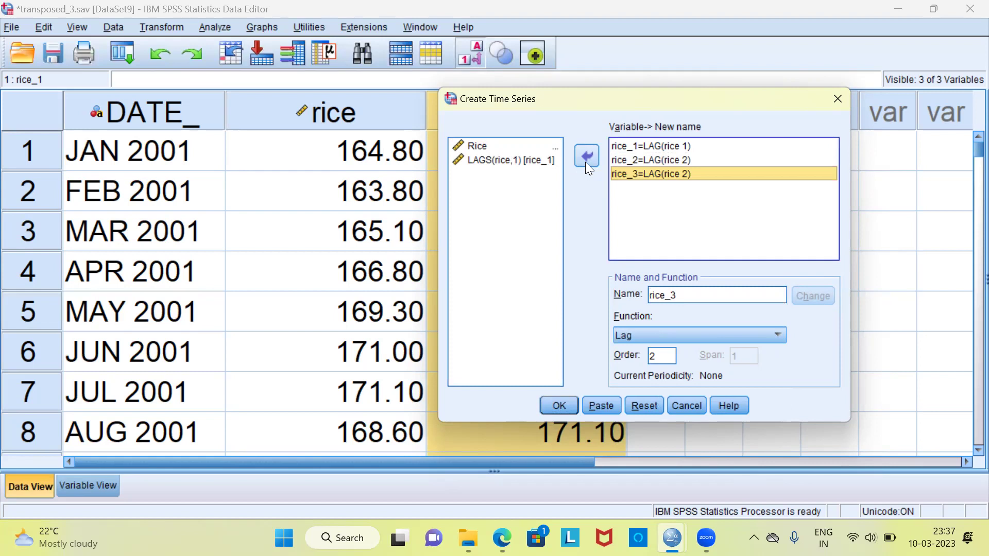
pyautogui.click(667, 355)
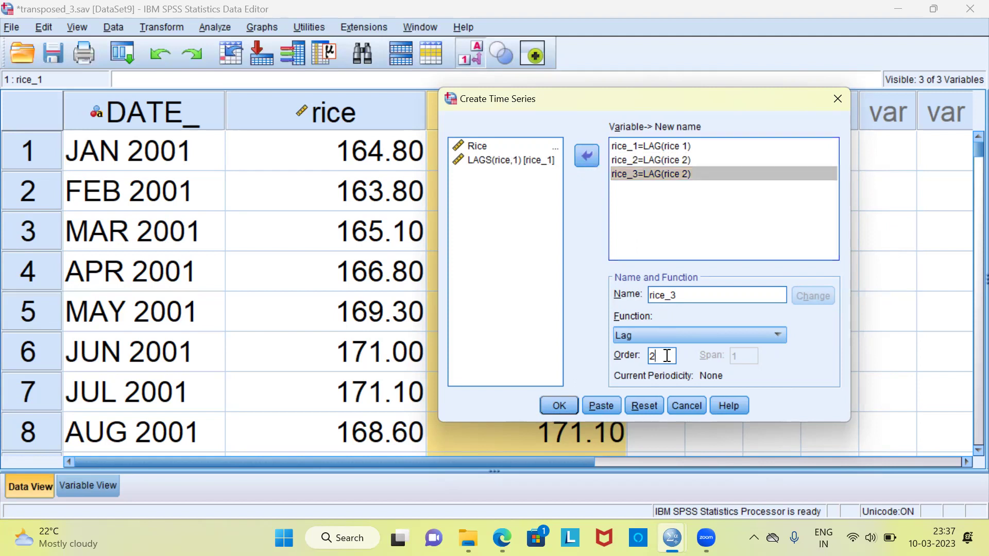
pyautogui.press('BackSpace')
pyautogui.write('3')
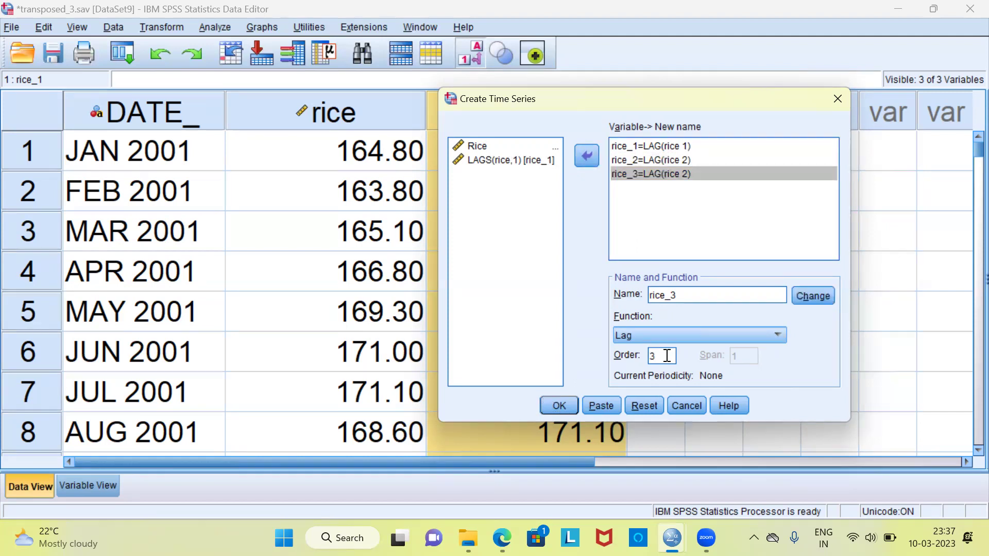
pyautogui.click(822, 297)
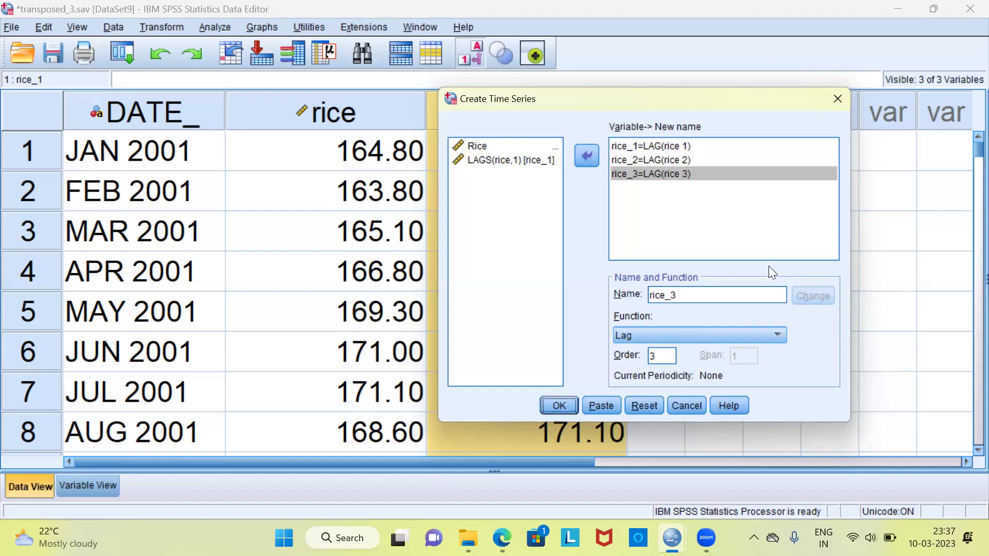
# - Check the three lag definitions and create the series, allowing the existing rice_1 variable to be overwritten
pyautogui.click(656, 145)
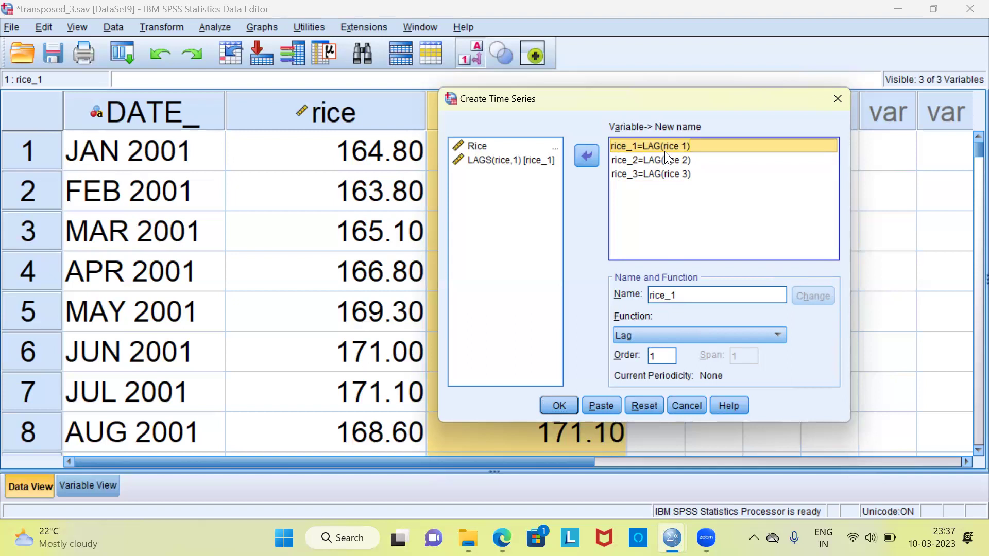
pyautogui.click(642, 161)
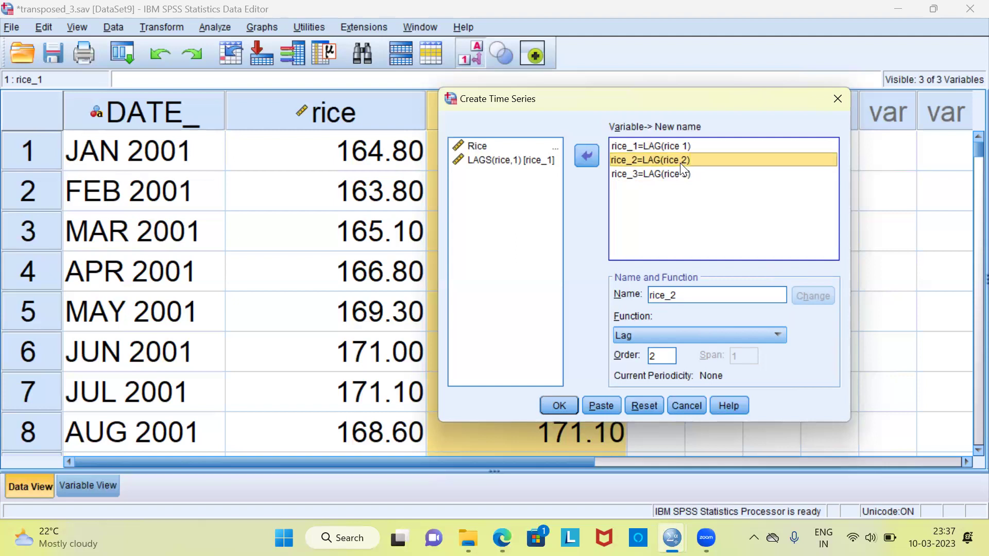
pyautogui.click(643, 178)
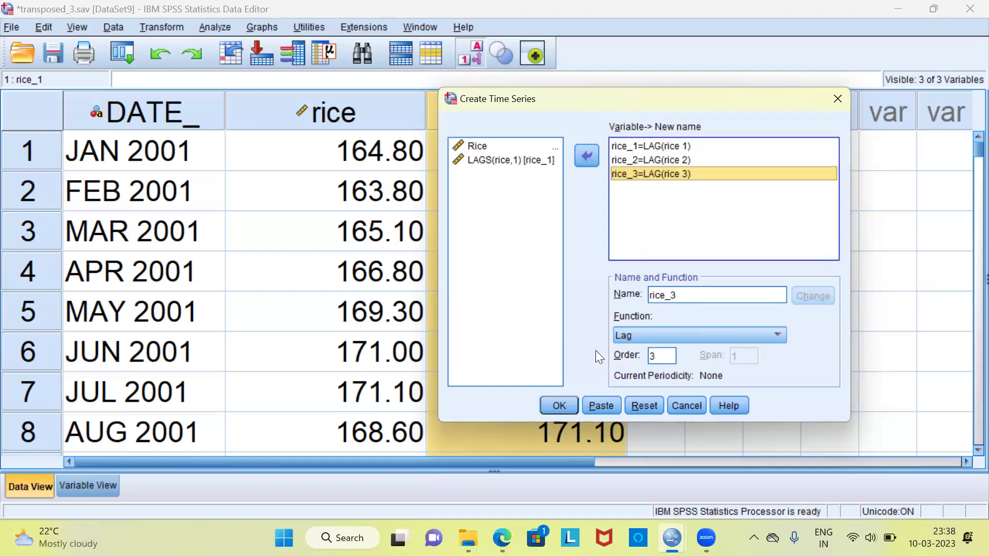
pyautogui.click(564, 405)
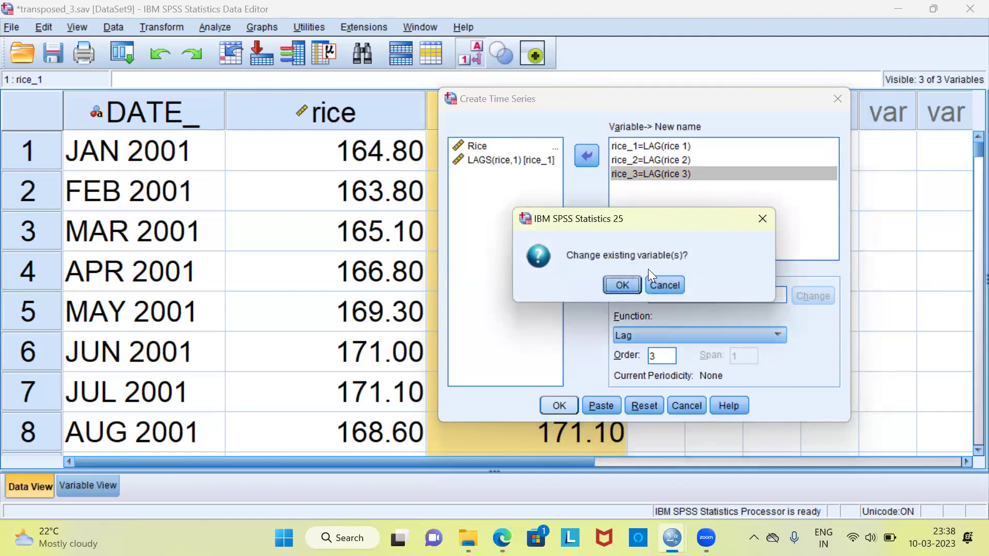
pyautogui.click(626, 286)
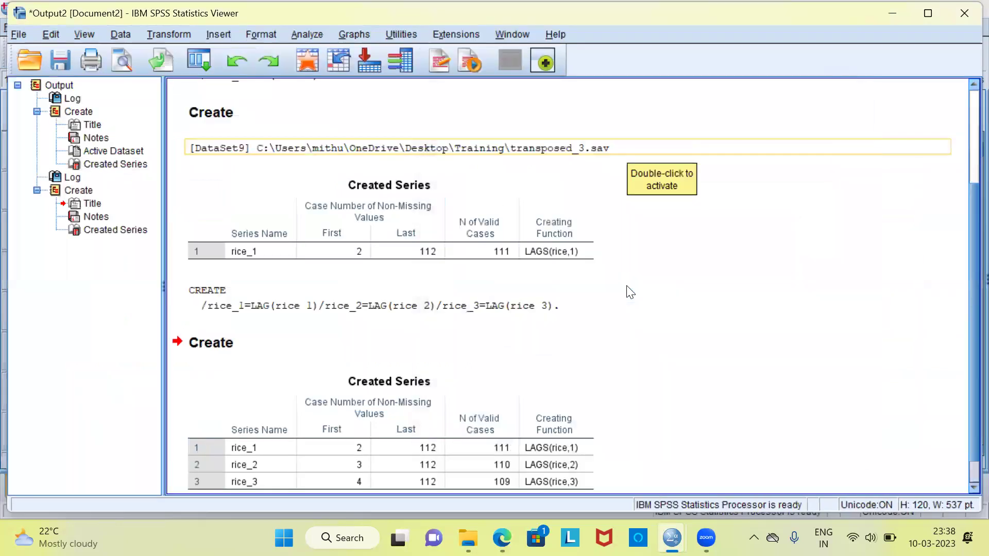
# - Review the Created Series table for the three rice lags and return to the transposed_3.sav data with all the lagged columns in view
pyautogui.click(518, 454)
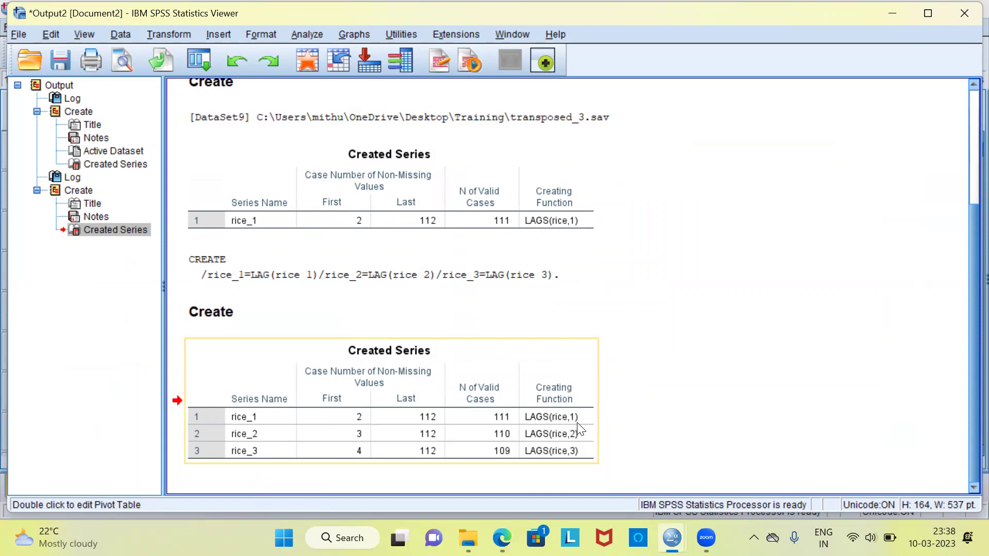
pyautogui.click(543, 439)
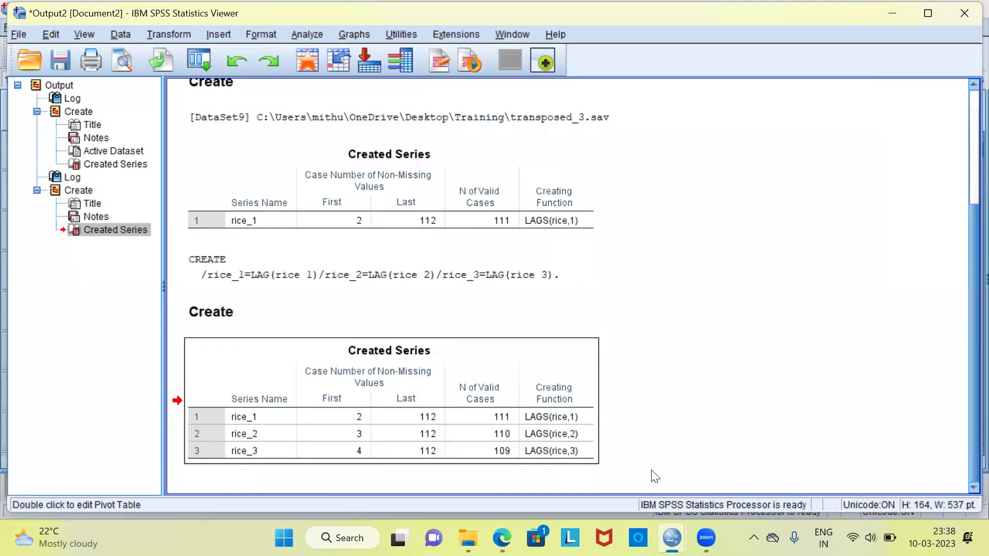
pyautogui.moveTo(673, 536)
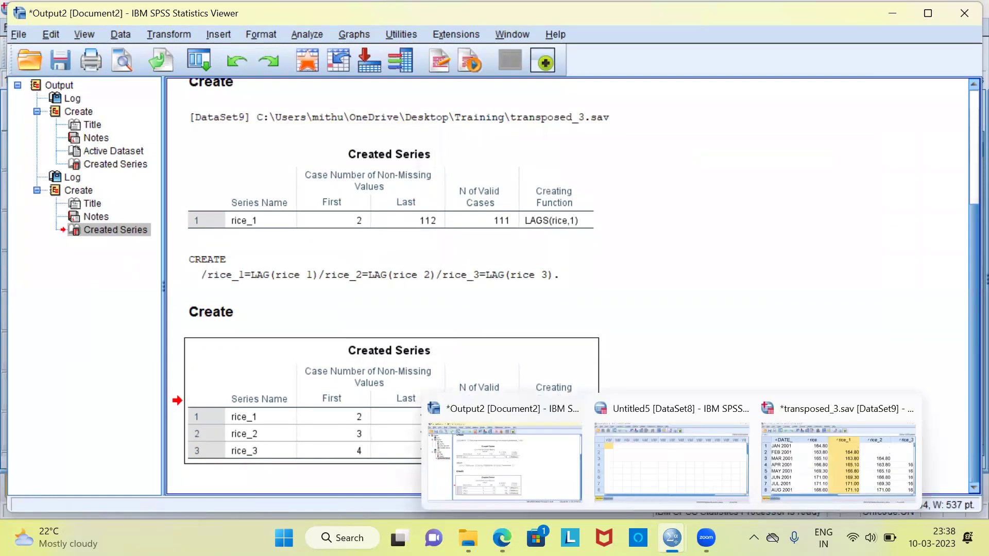
pyautogui.click(806, 478)
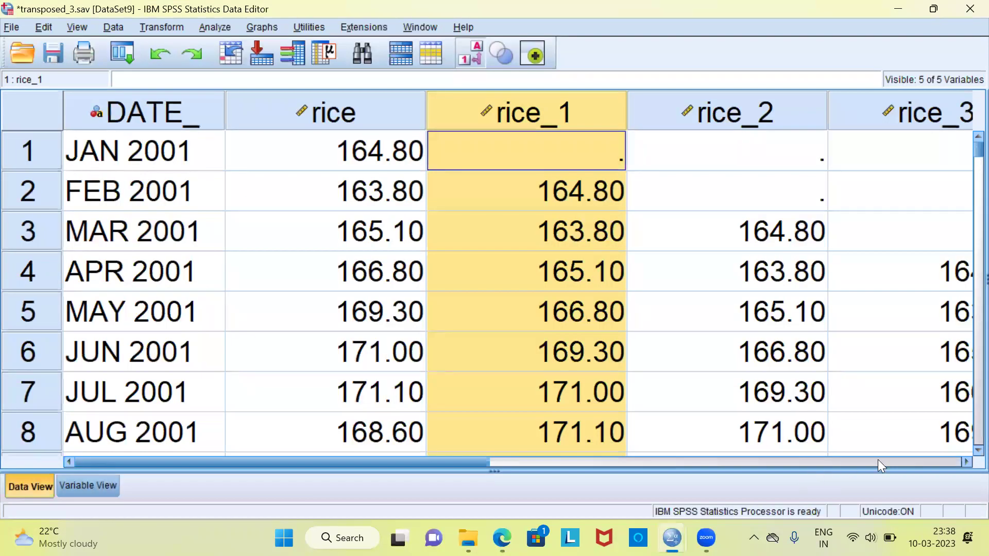
pyautogui.click(965, 463)
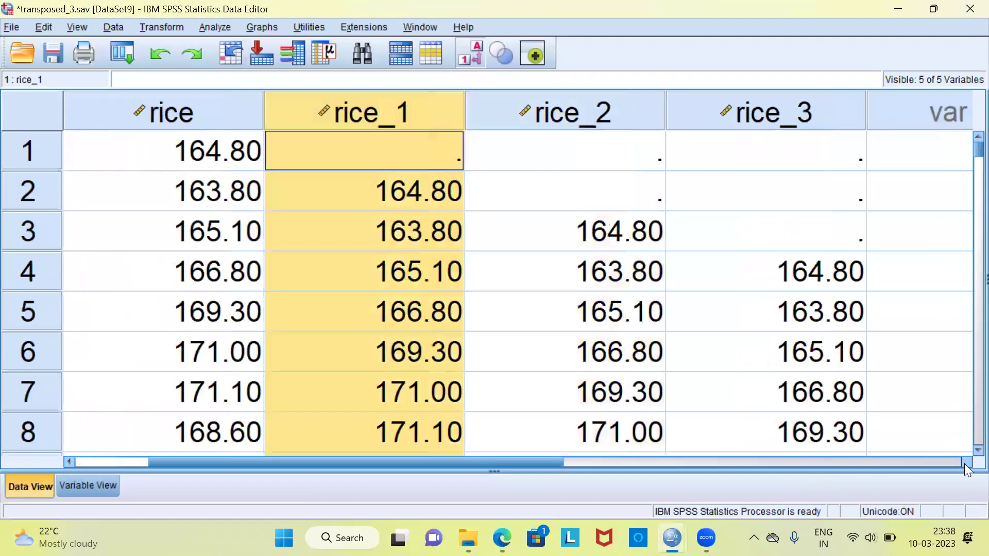
# - Compare the original rice column with the lagged rice_1, rice_2 and rice_3 columns, examining how the values and missing cases shift
pyautogui.click(220, 108)
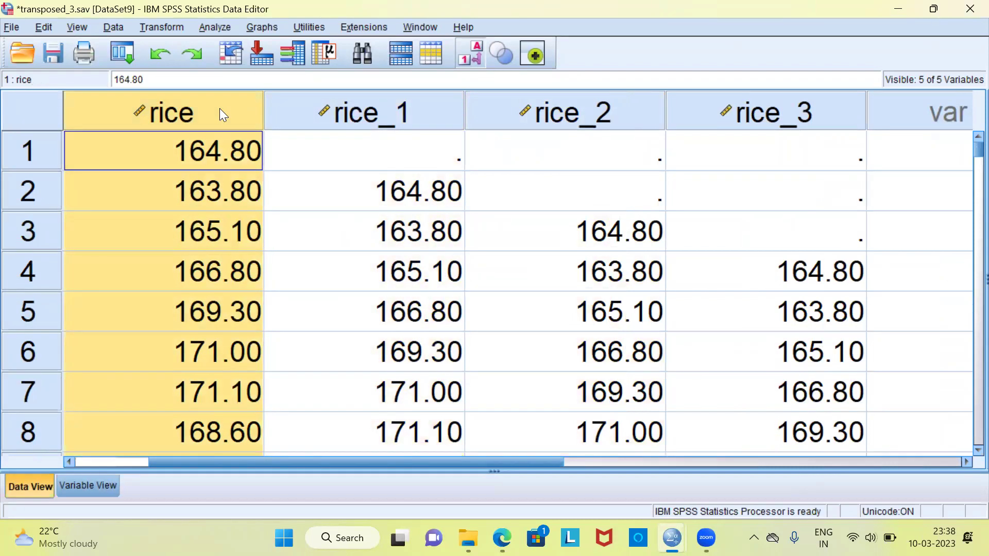
pyautogui.click(362, 105)
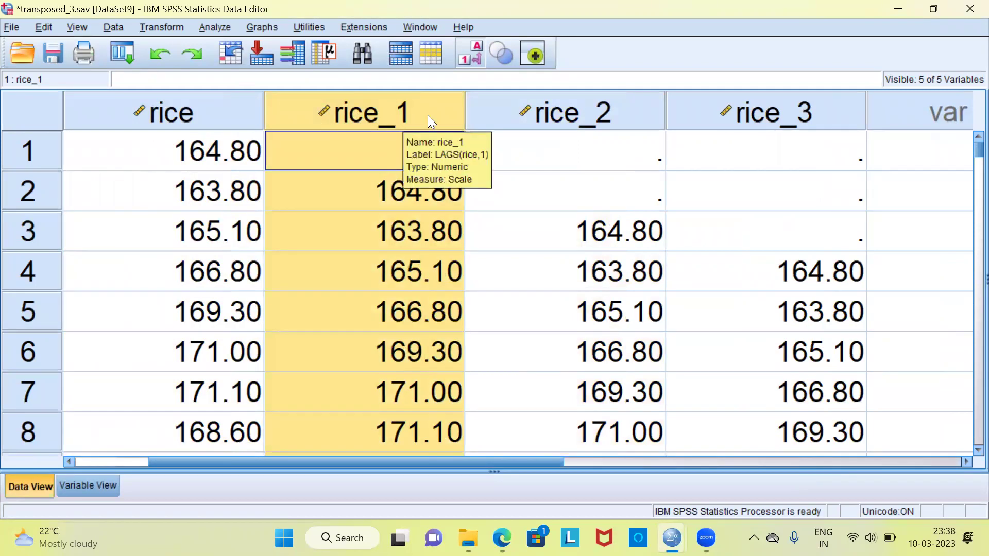
pyautogui.click(585, 105)
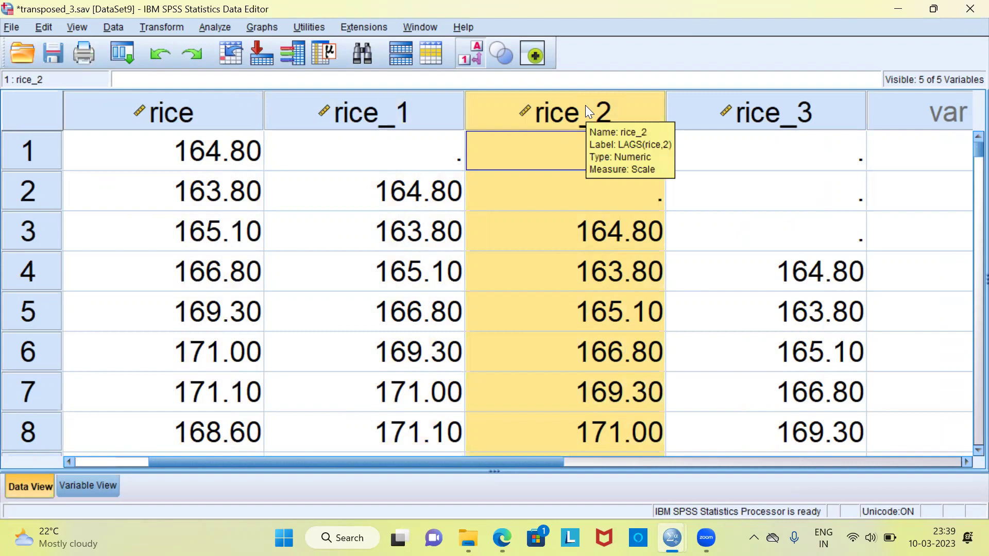
pyautogui.click(783, 108)
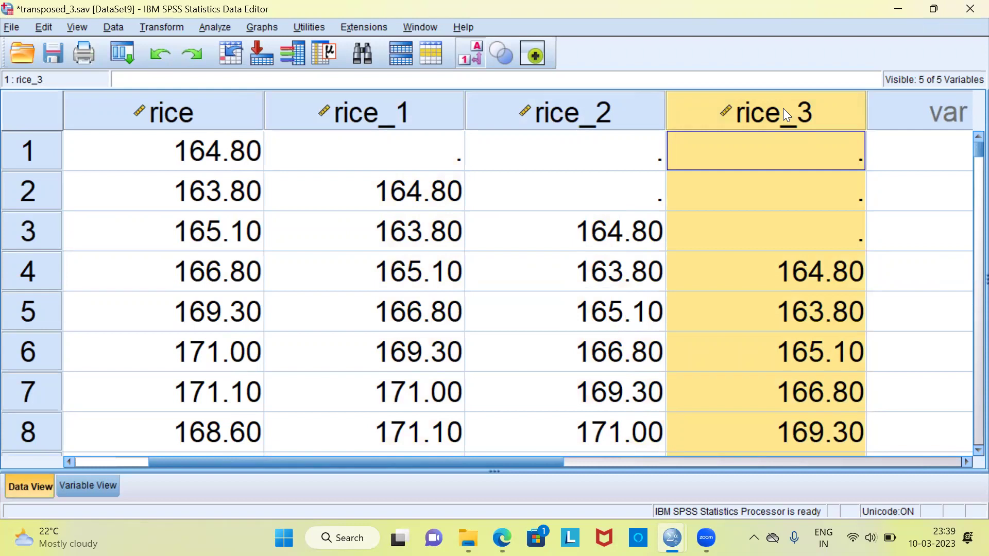
pyautogui.moveTo(427, 110); pyautogui.dragTo(740, 117)
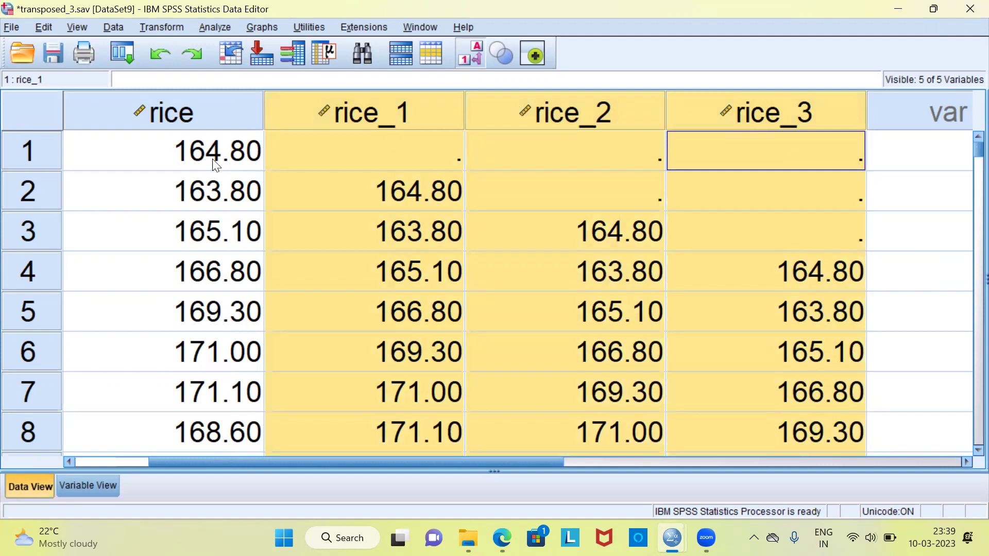
pyautogui.click(189, 119)
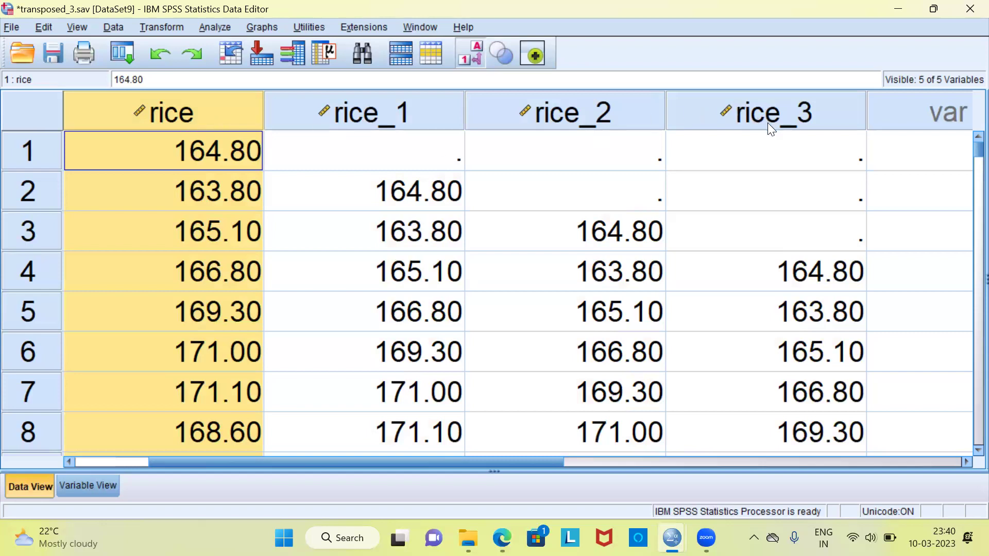
pyautogui.moveTo(768, 123)
pyautogui.click(427, 70)
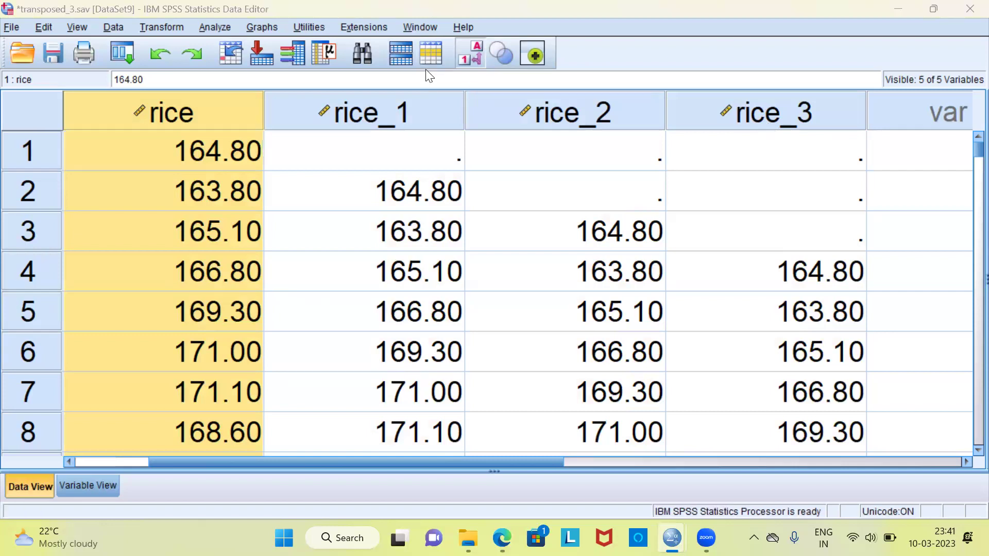